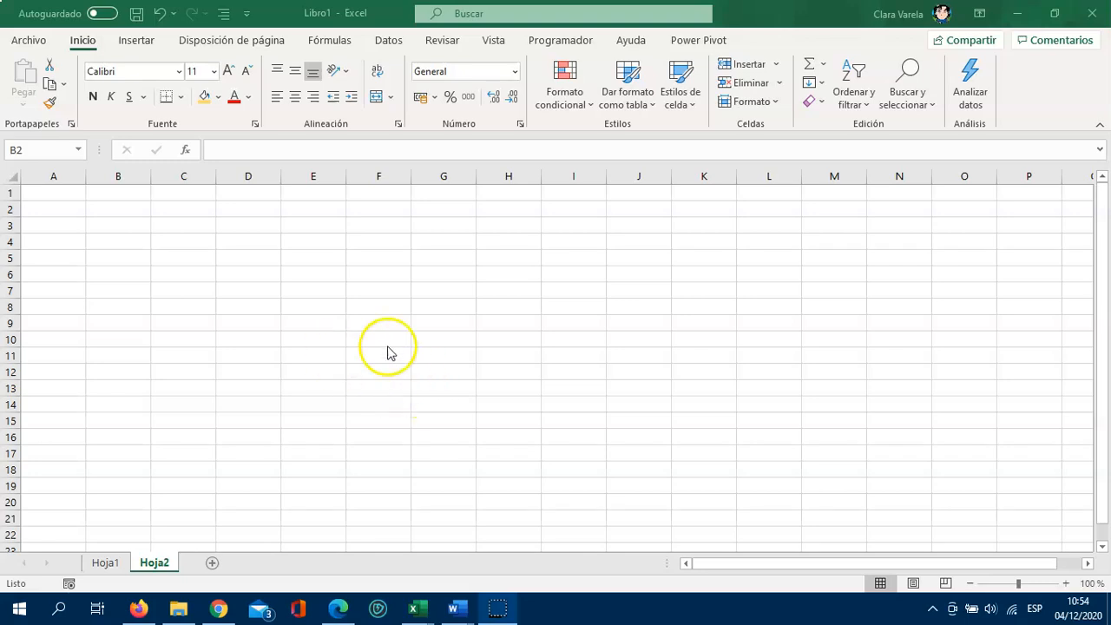
Enter the same date in two notations: 1/4/1978 in cell B2 and 1-4-1978 in cell B4
left_click(101, 212)
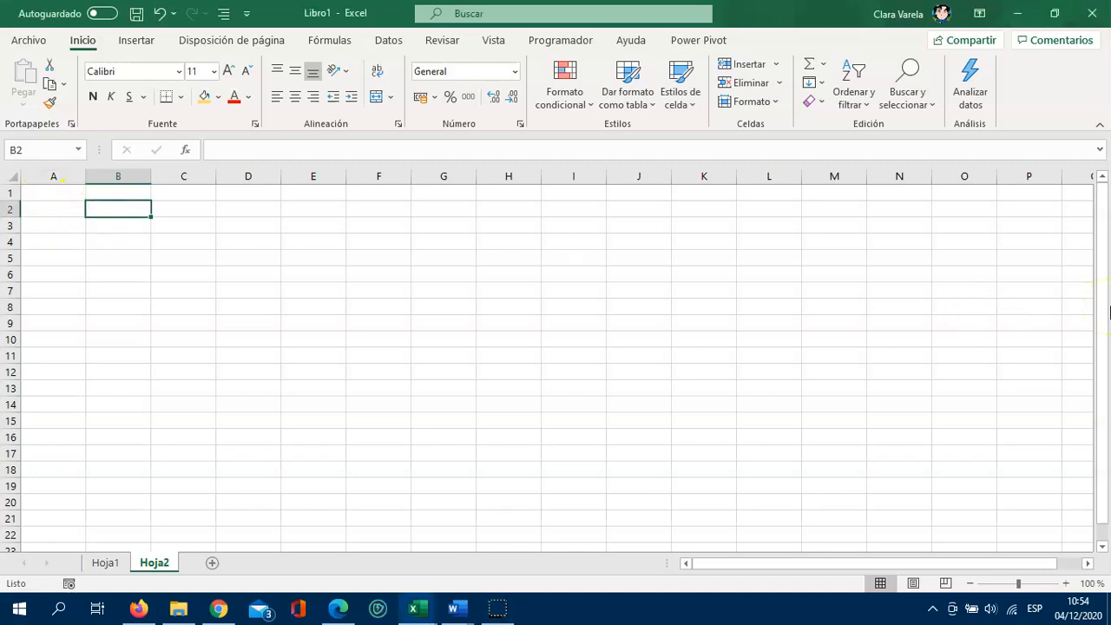
type("1/4/1978")
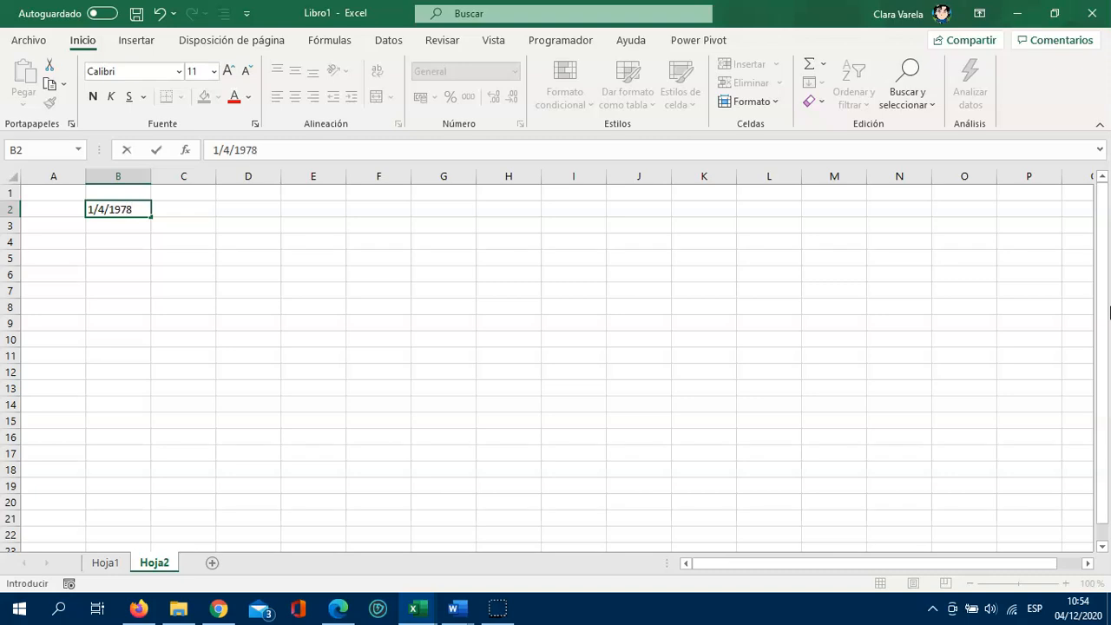
key("Return")
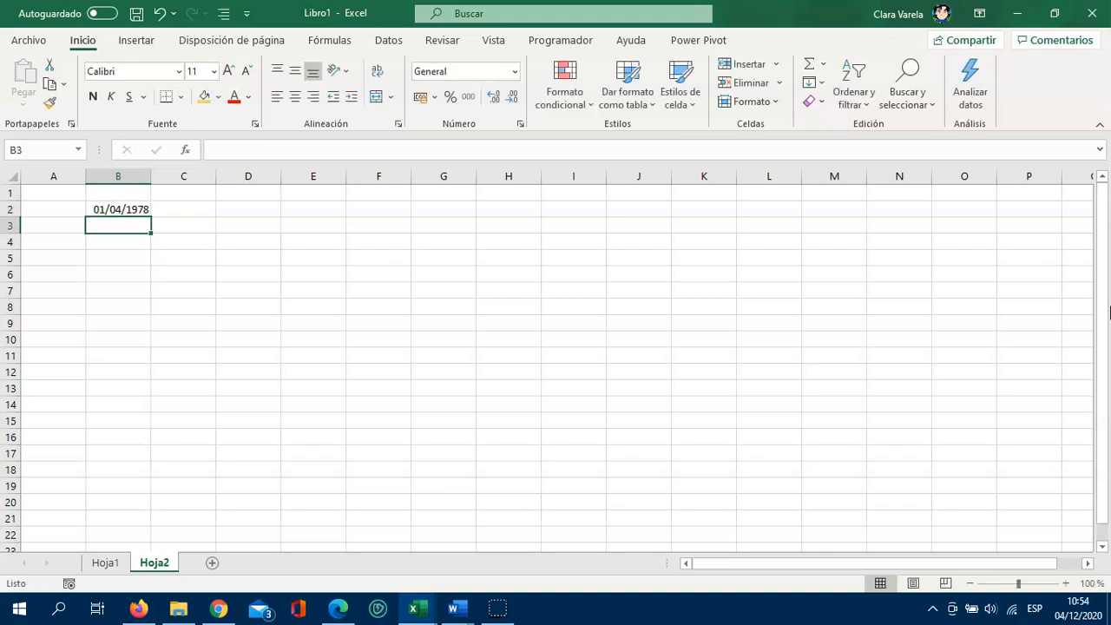
left_click(102, 210)
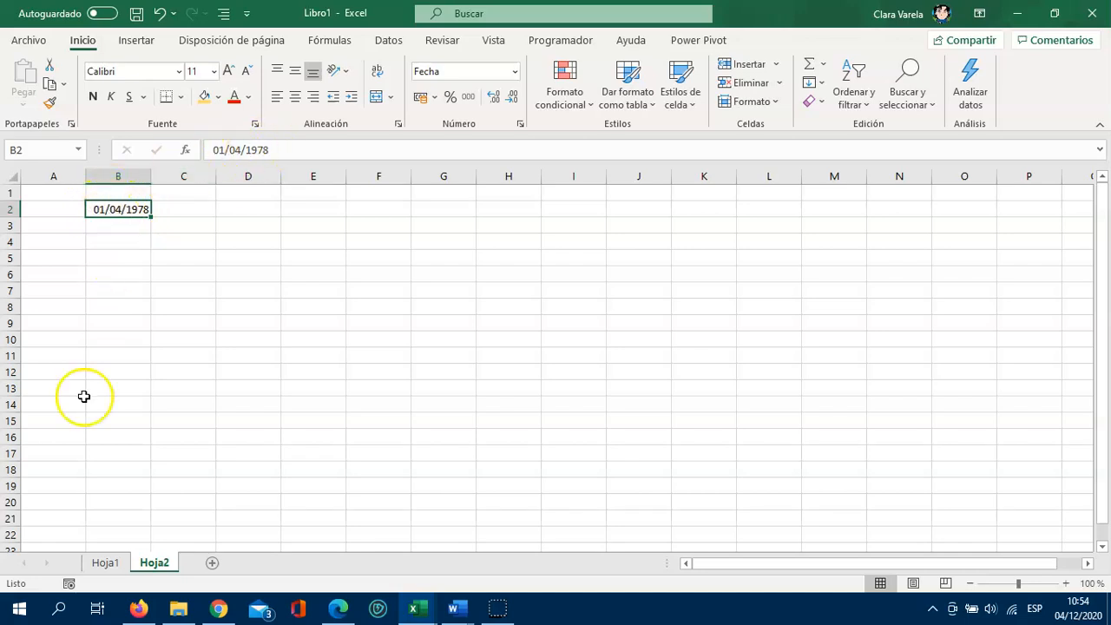
left_click(111, 243)
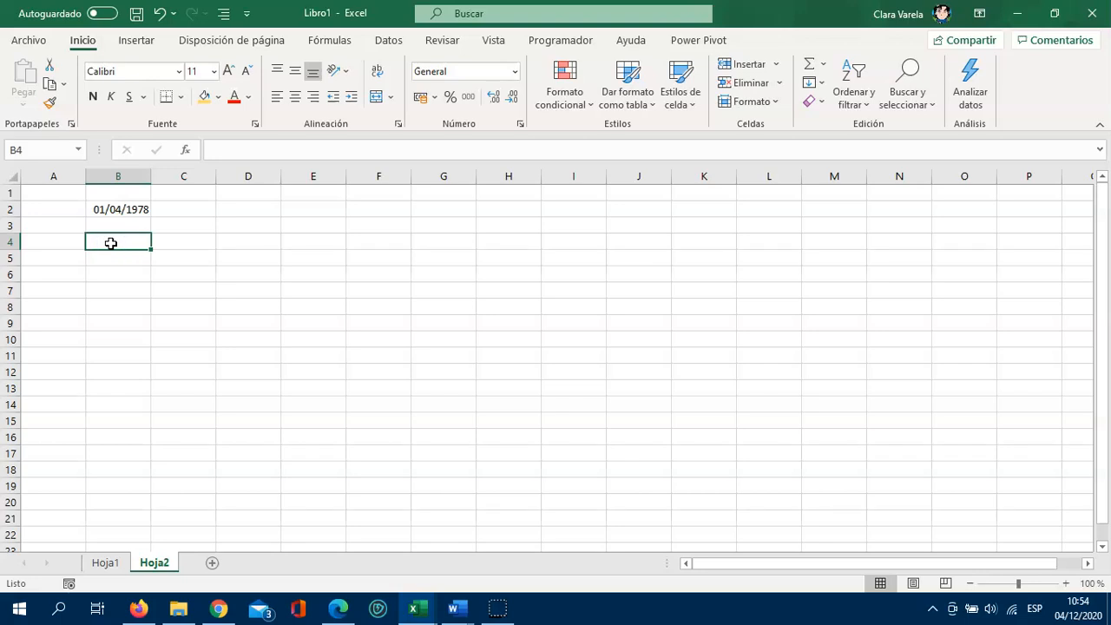
type("1")
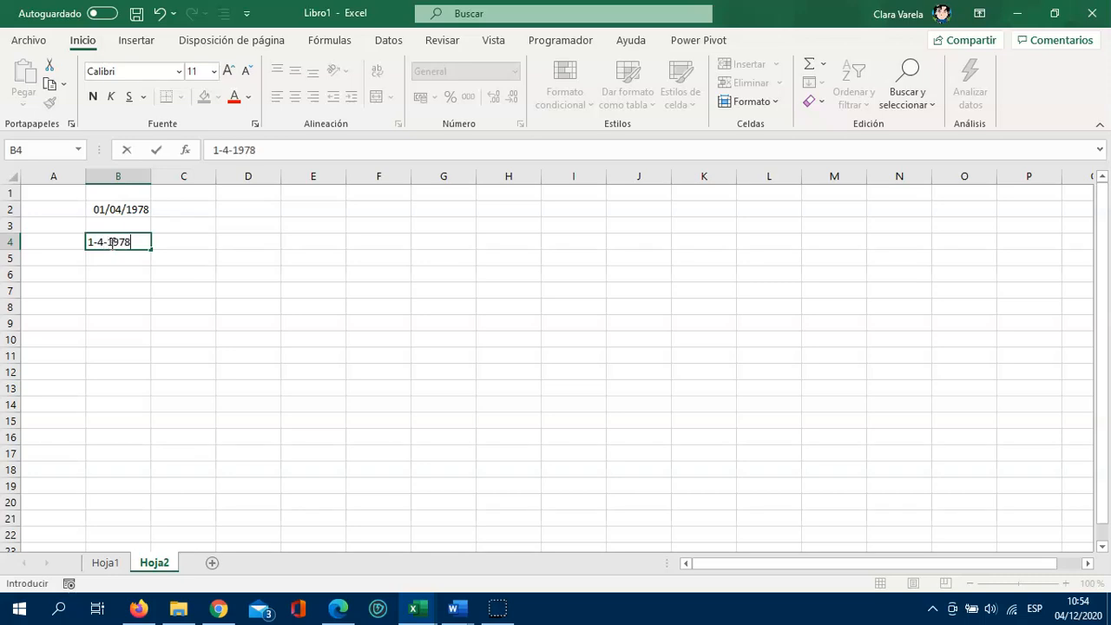
type("-4-1978")
key("Return")
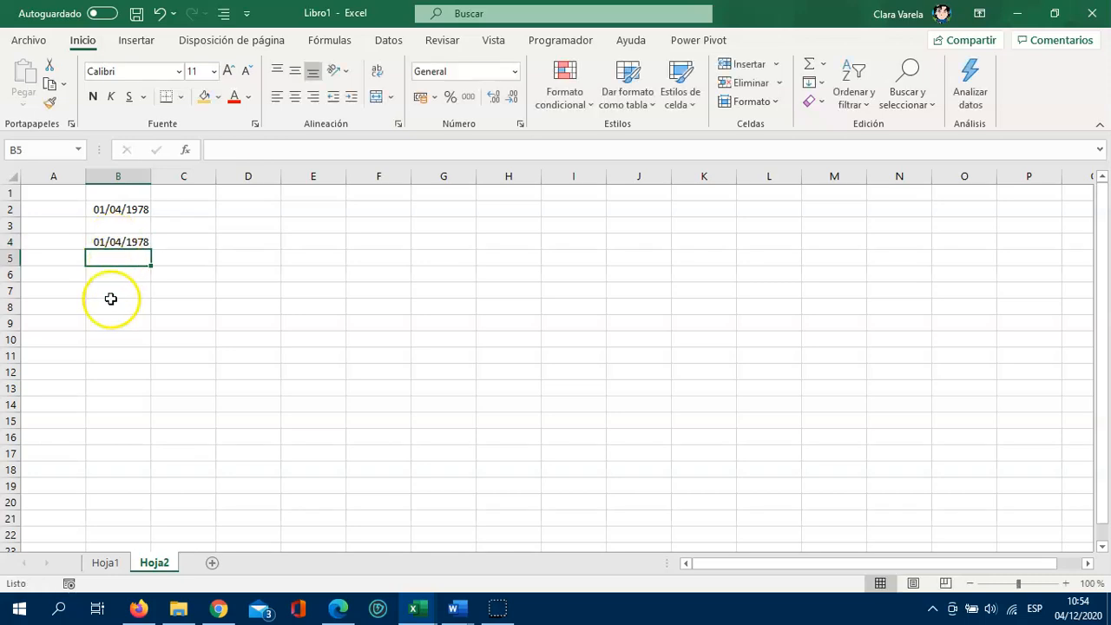
Enter the date as 1 abril 1978 in cell B6 and compare how the three date cells are stored
left_click(111, 275)
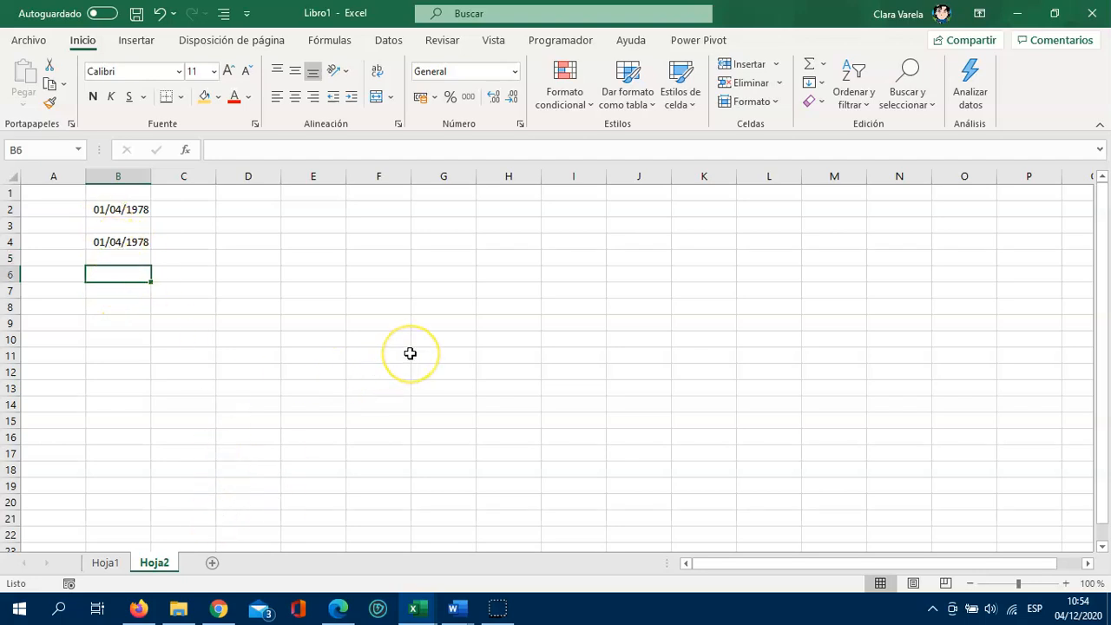
type("1 abril 1978")
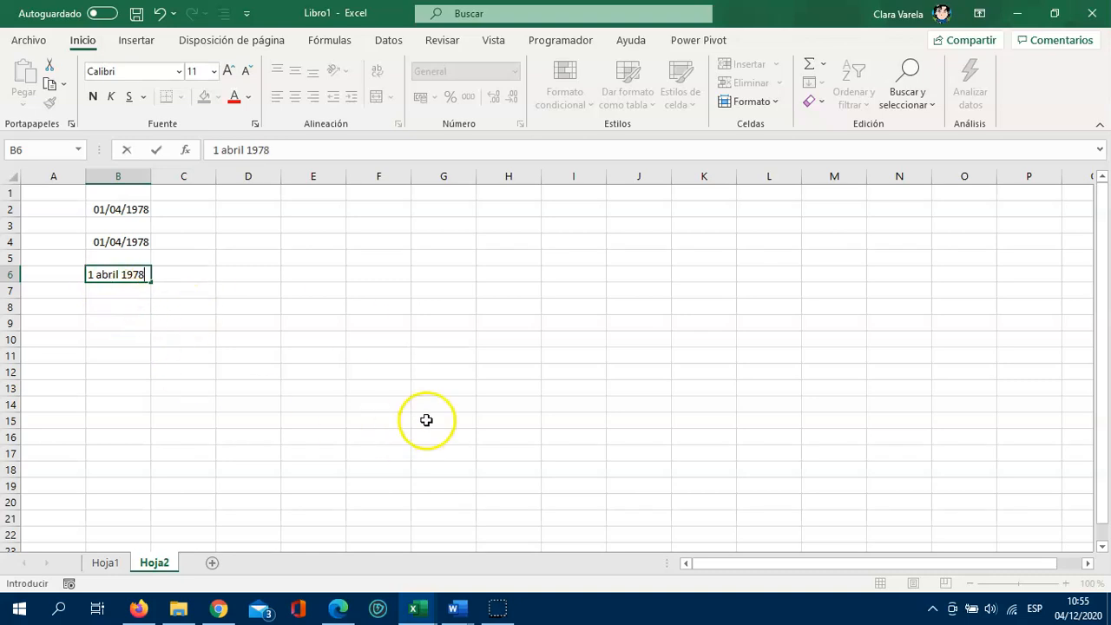
key("Return")
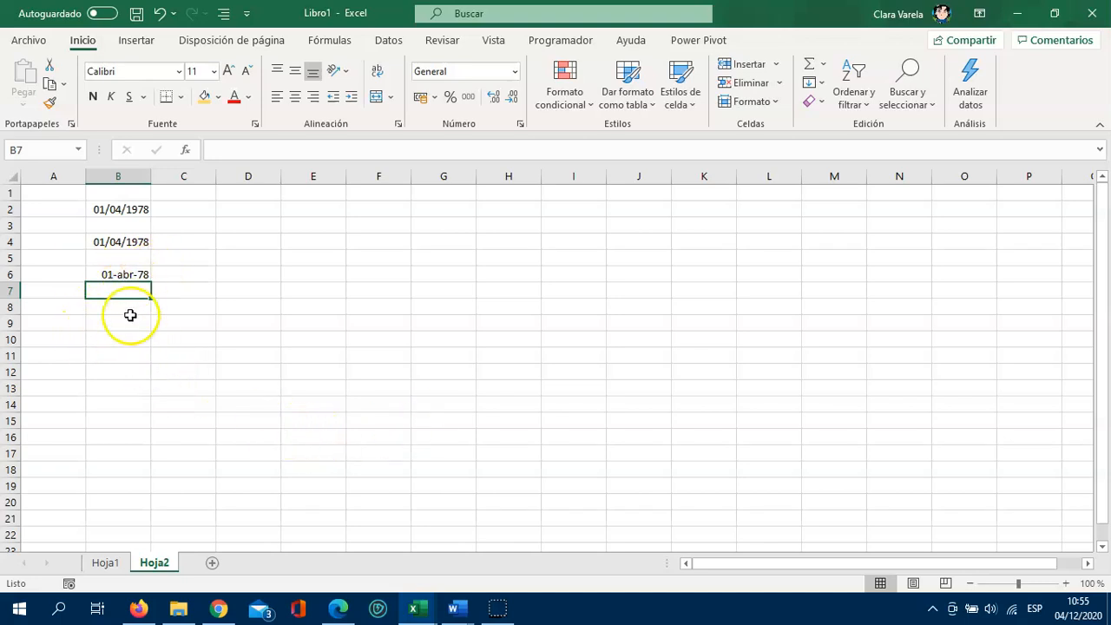
left_click(116, 209)
left_click(124, 243)
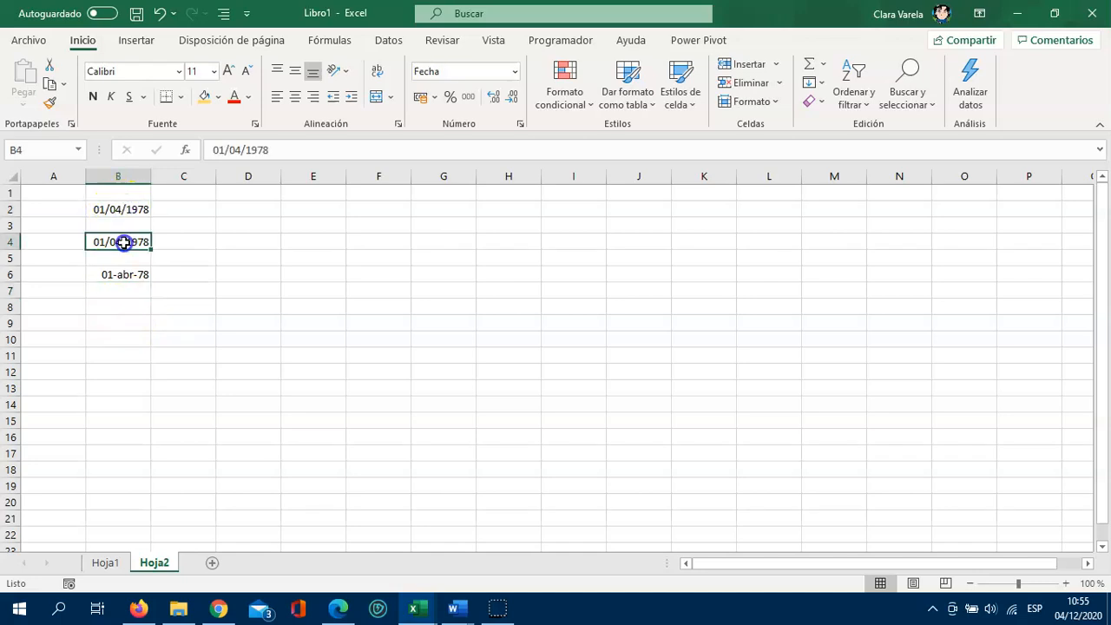
left_click(121, 274)
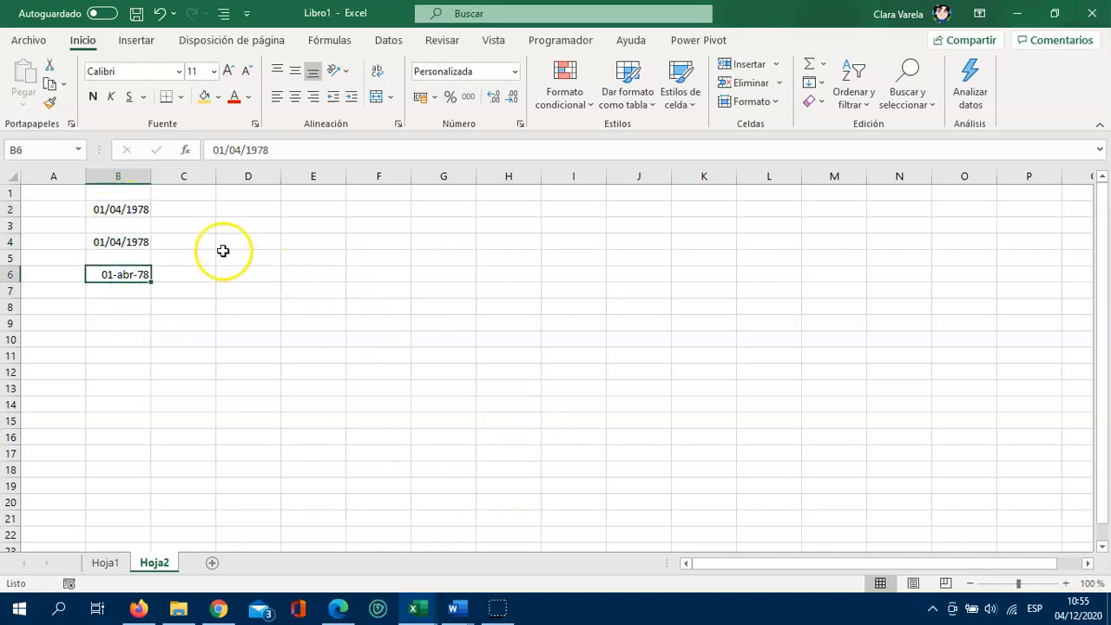
Apply the General number format to the date in B2 and to the range B4:B6
left_click(126, 209)
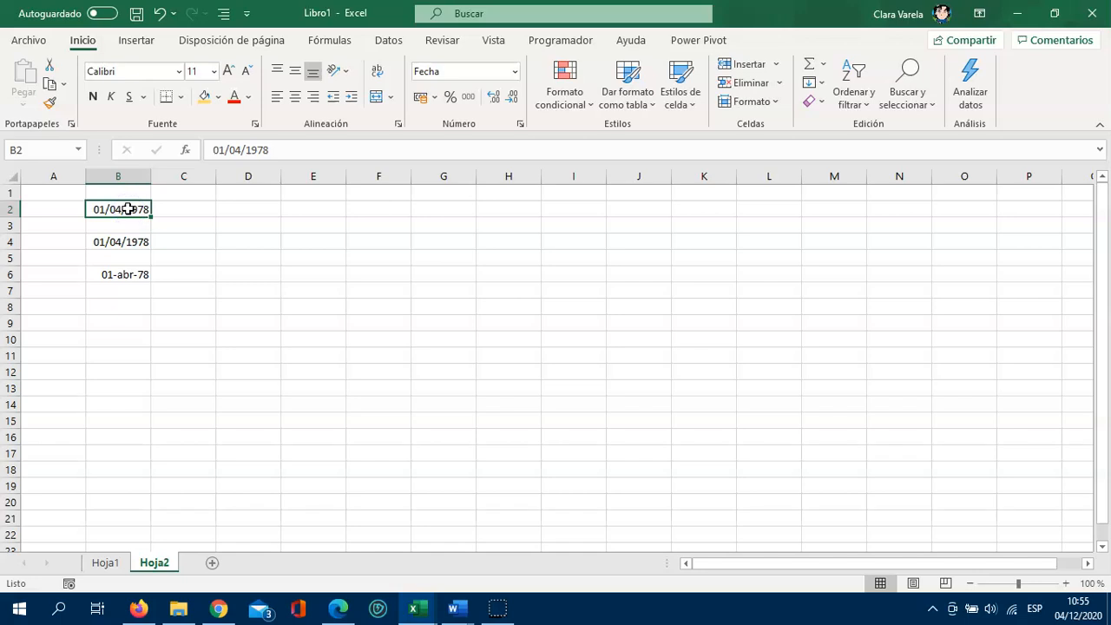
left_click(116, 209)
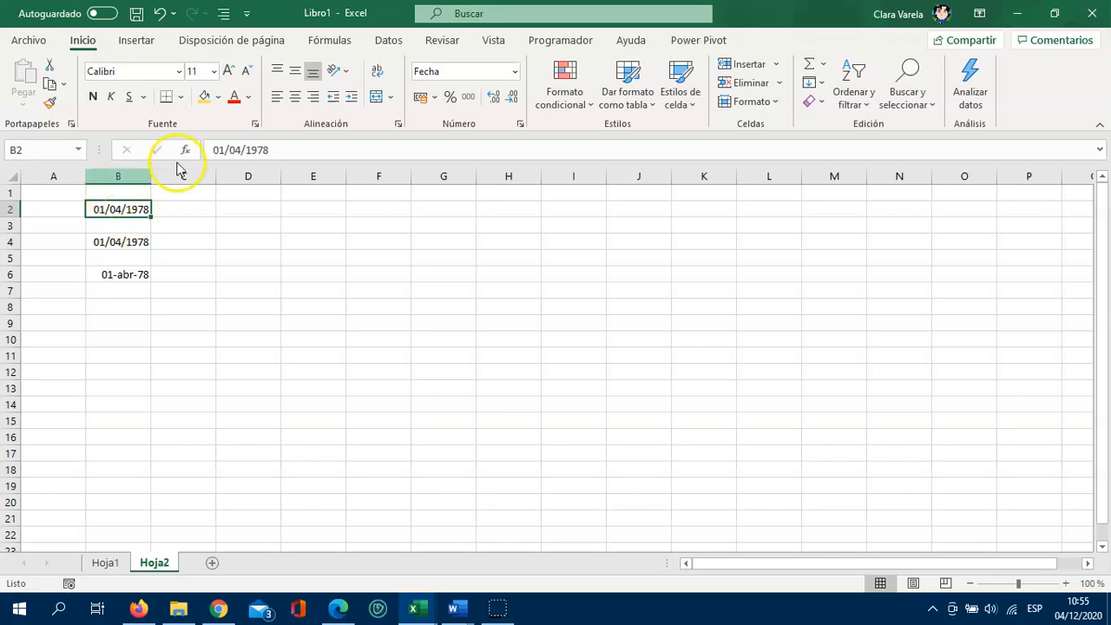
left_click(515, 72)
left_click(516, 111)
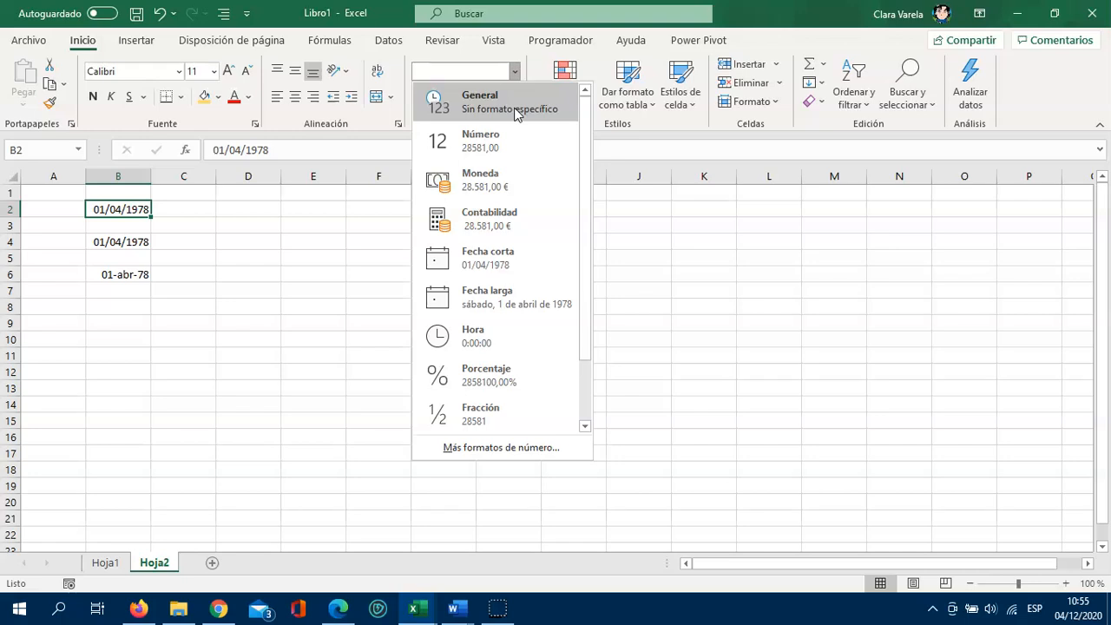
left_click(516, 112)
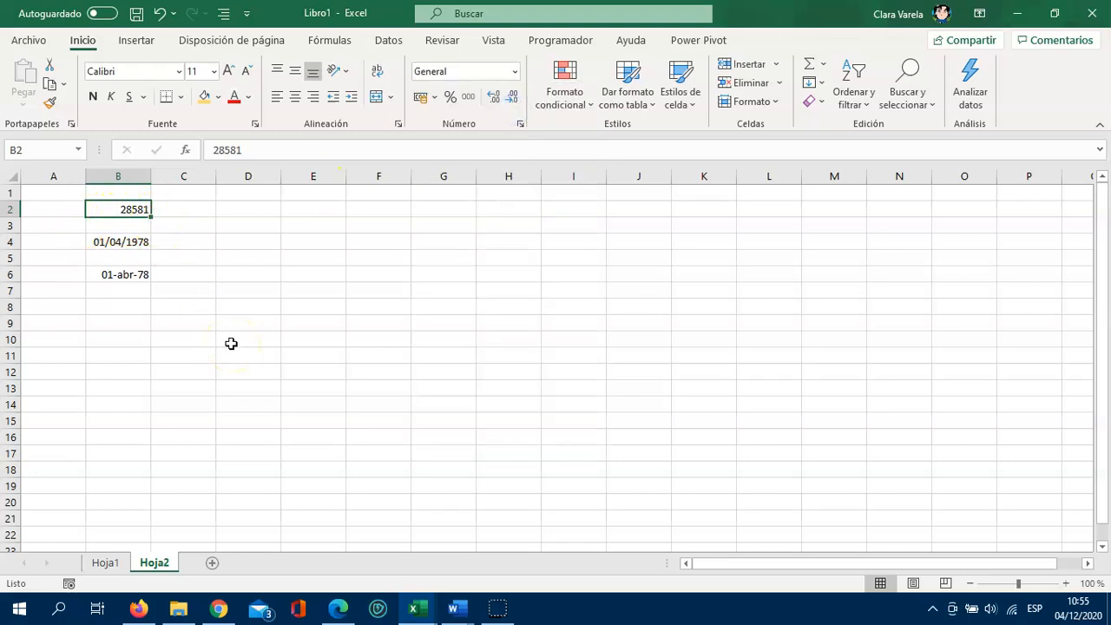
left_click_drag(135, 244, 135, 268)
left_click(515, 71)
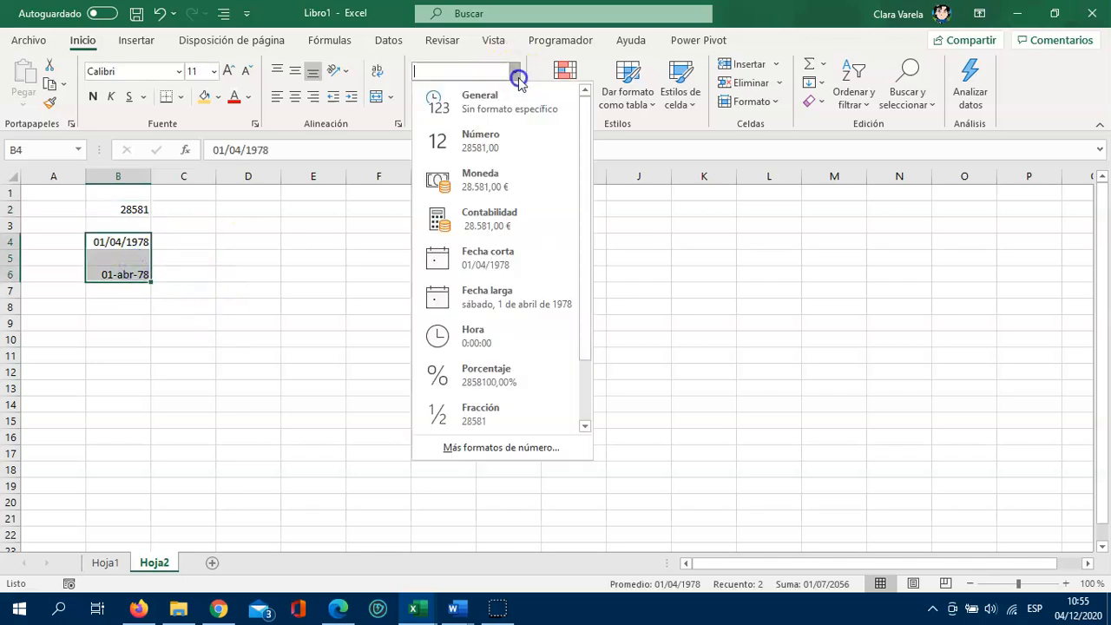
left_click(515, 106)
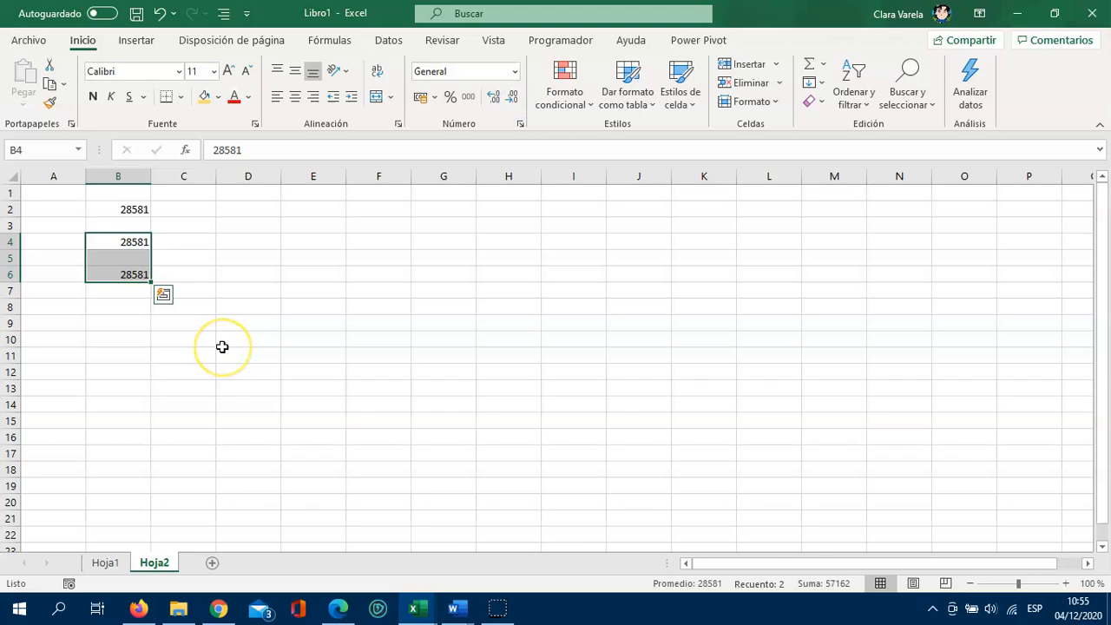
Apply the short date format (Fecha corta) to the range B2:B6
left_click_drag(125, 210, 124, 276)
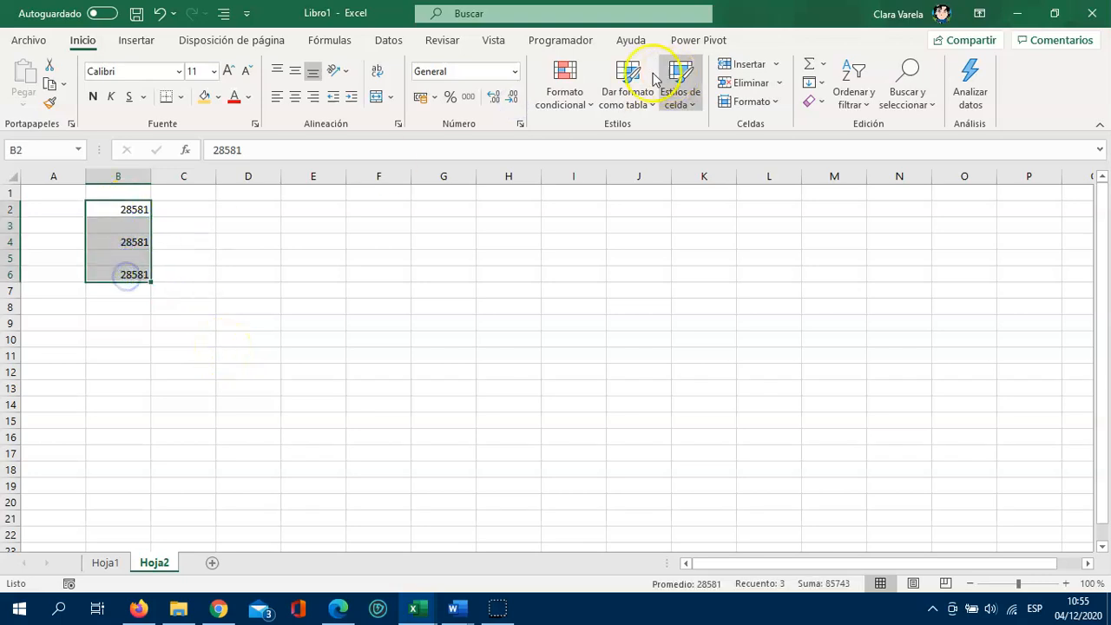
left_click(514, 71)
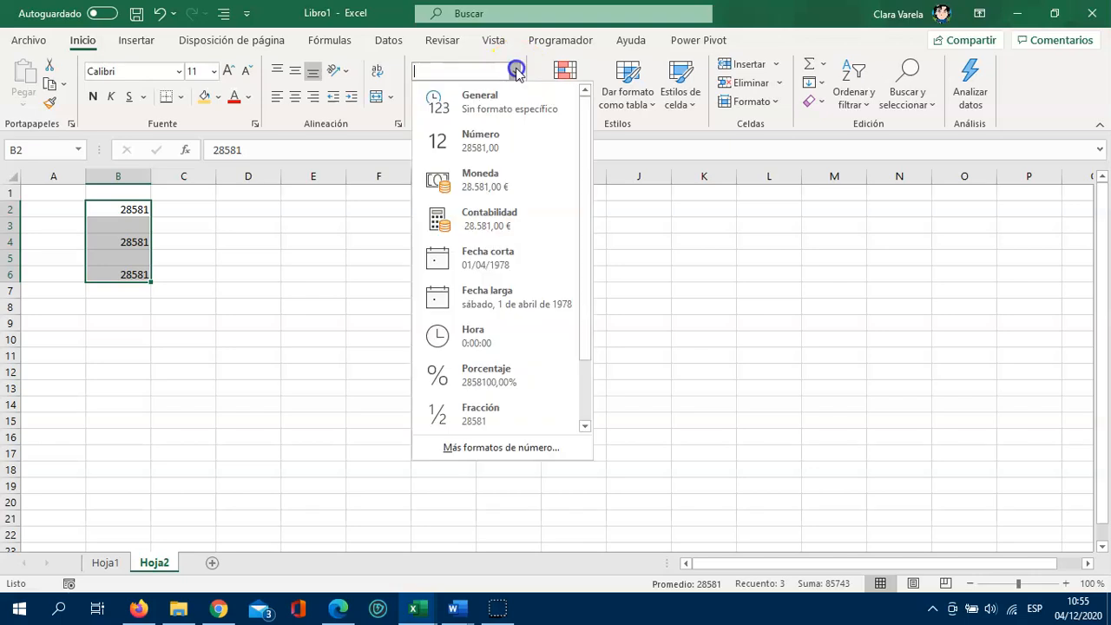
left_click(508, 270)
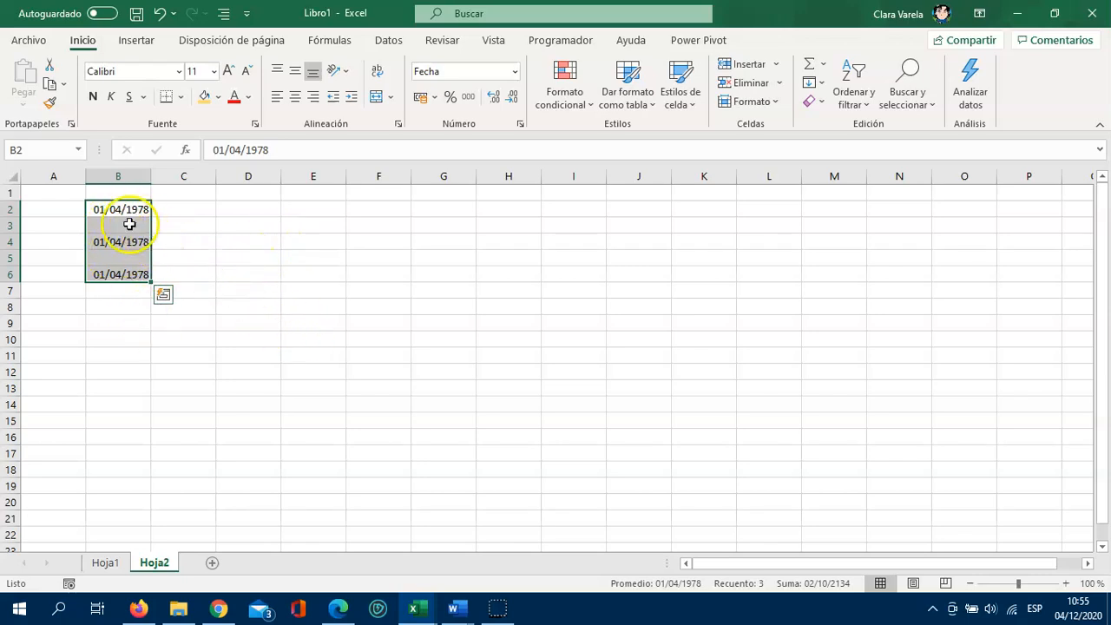
Enter the time 12:00:00 in cell D2 and set the cell's number format to General
left_click(246, 208)
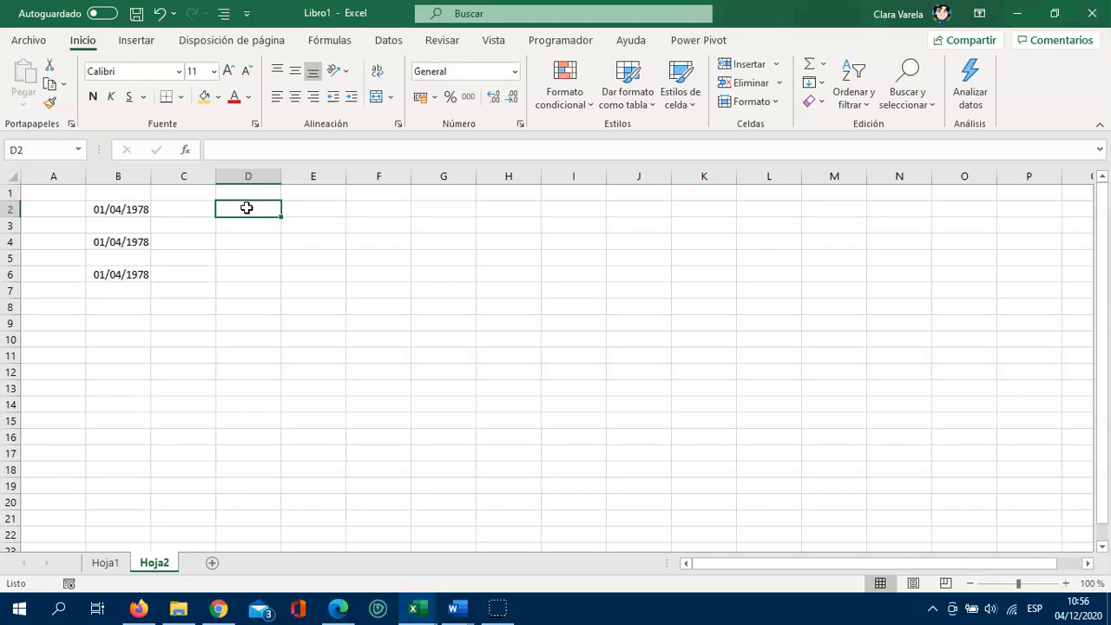
type("12:00:00")
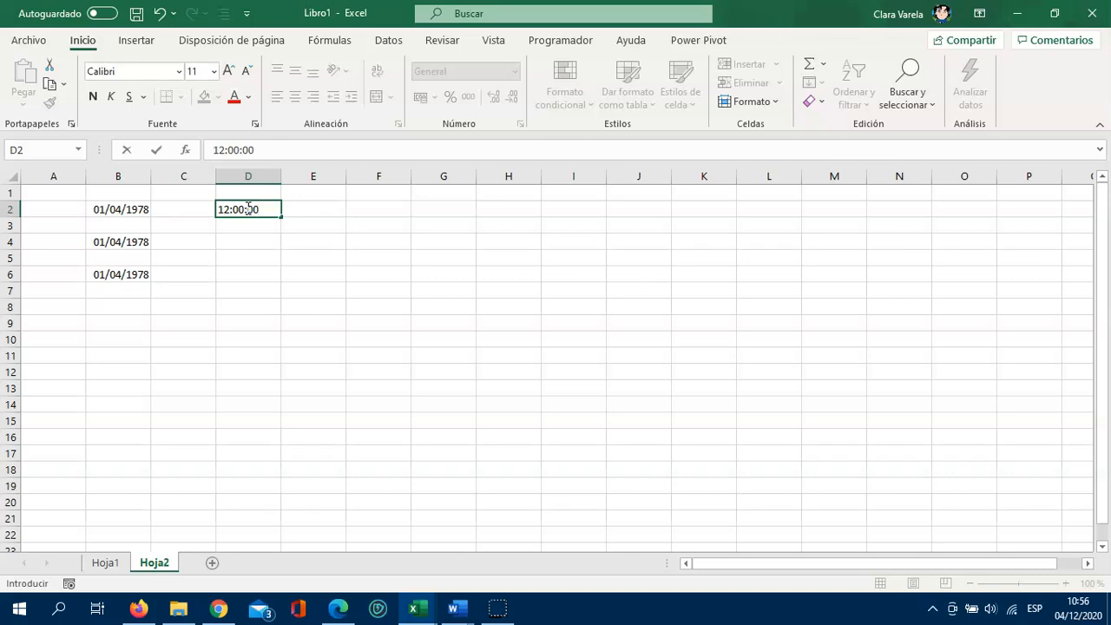
key("Return")
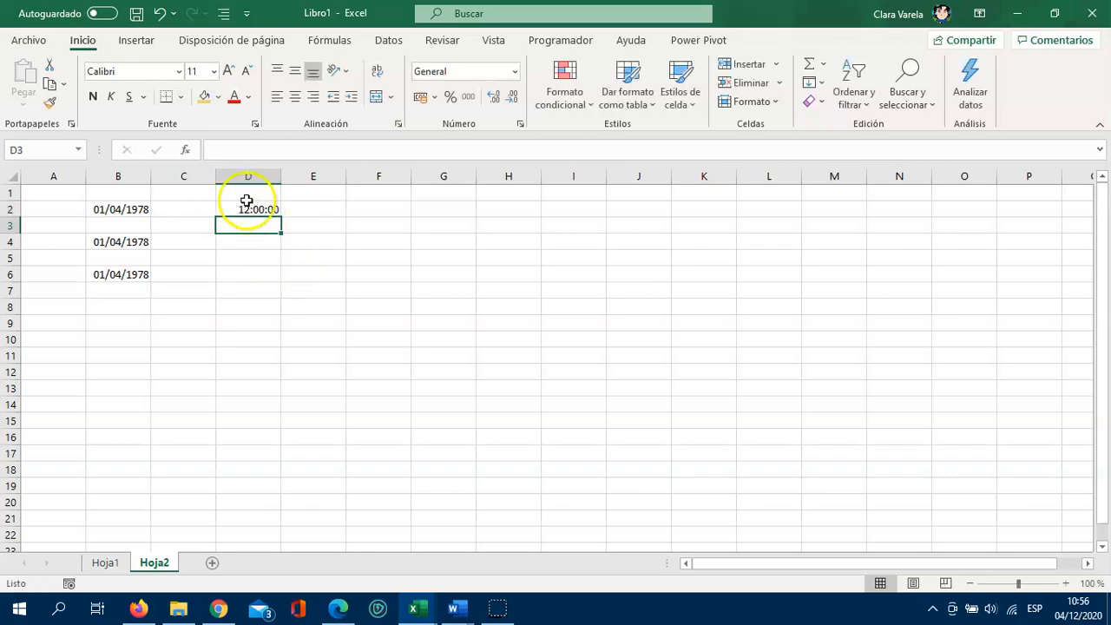
left_click(250, 211)
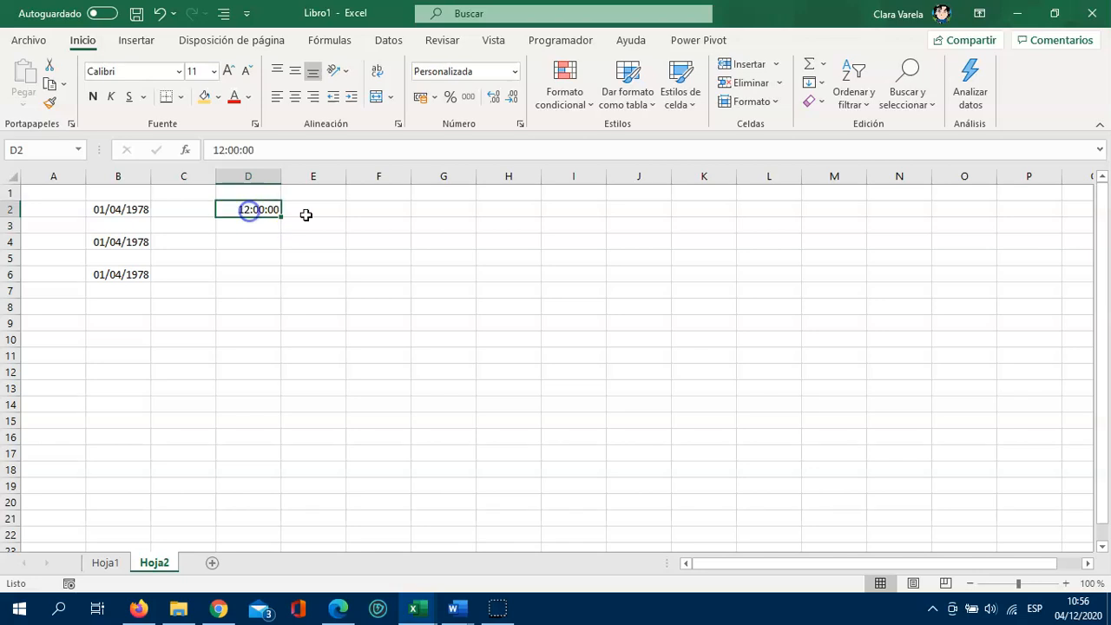
left_click(515, 72)
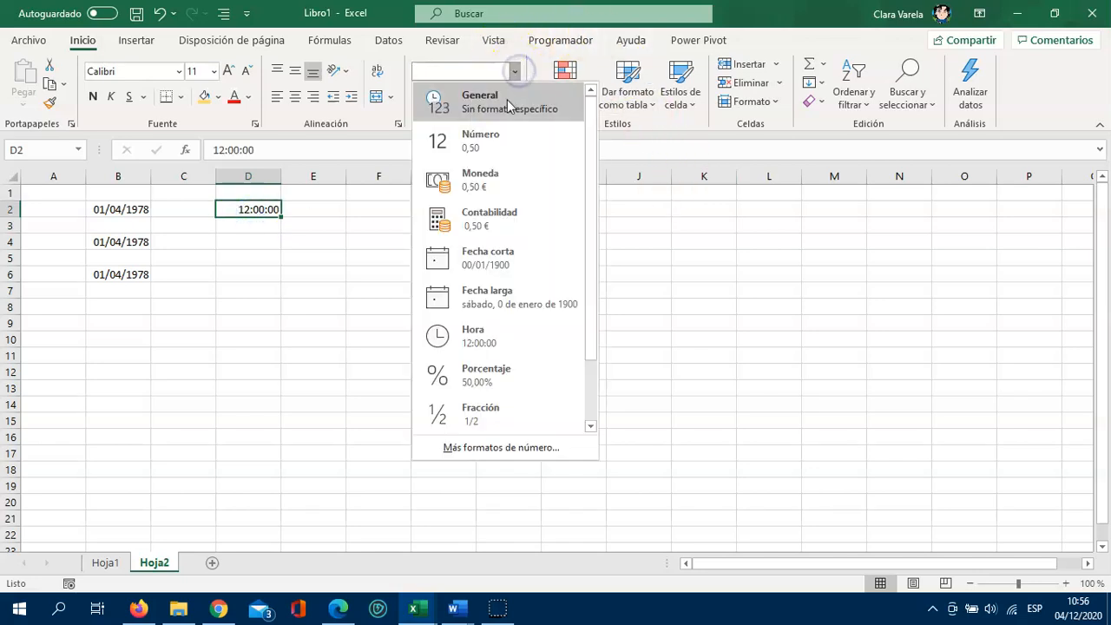
left_click(509, 105)
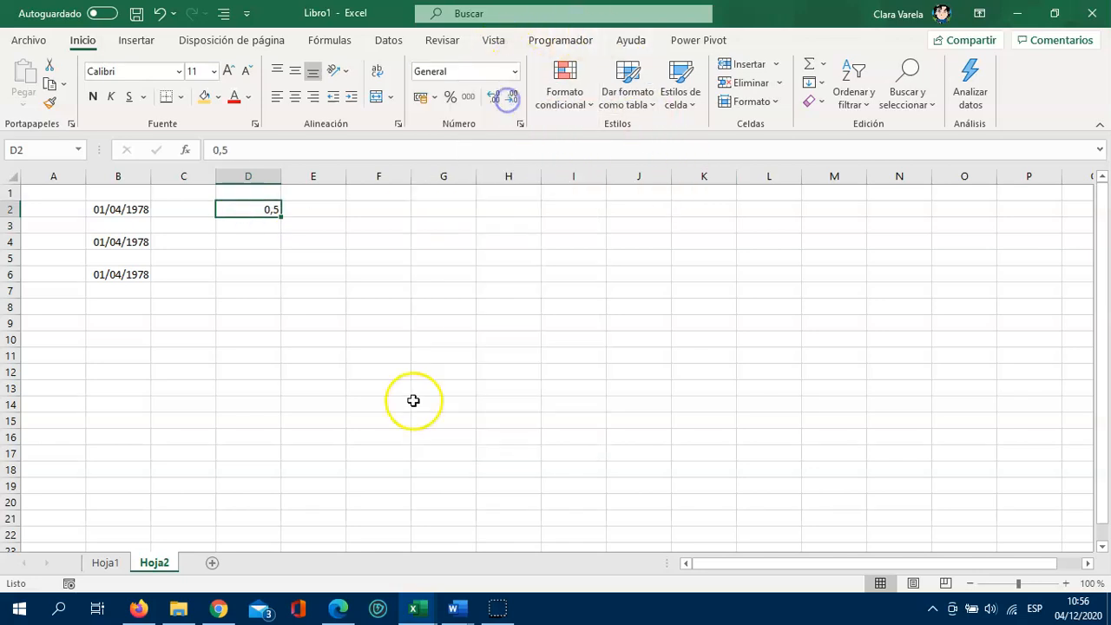
Enter the time 6:00:00 in cell D4 and set the cell's number format to General
left_click(254, 240)
type("6")
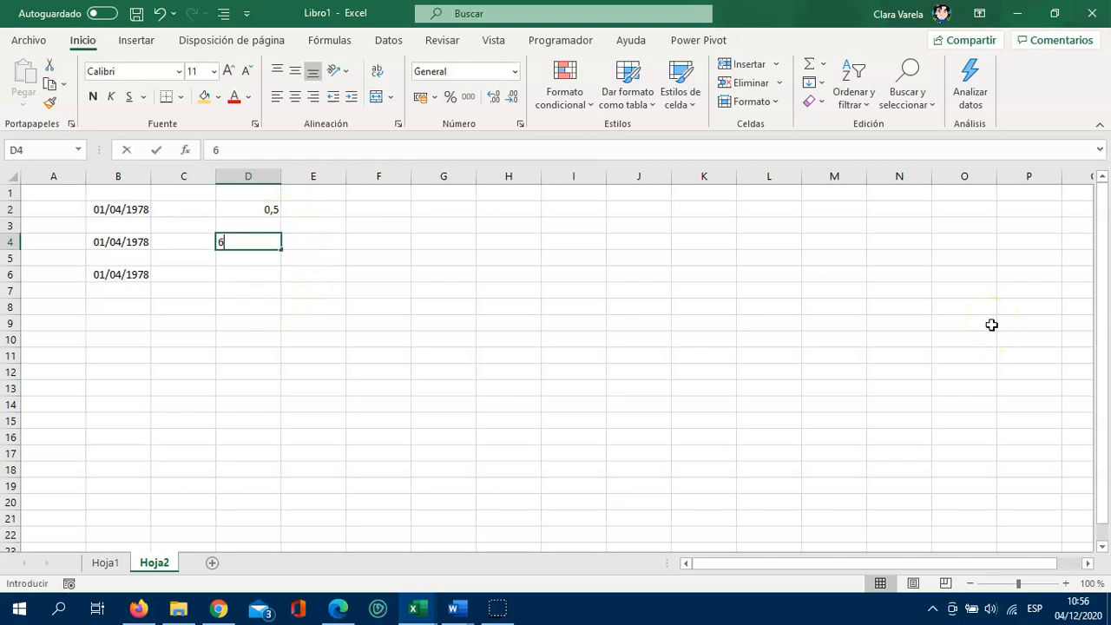
type(":00:00")
key("Return")
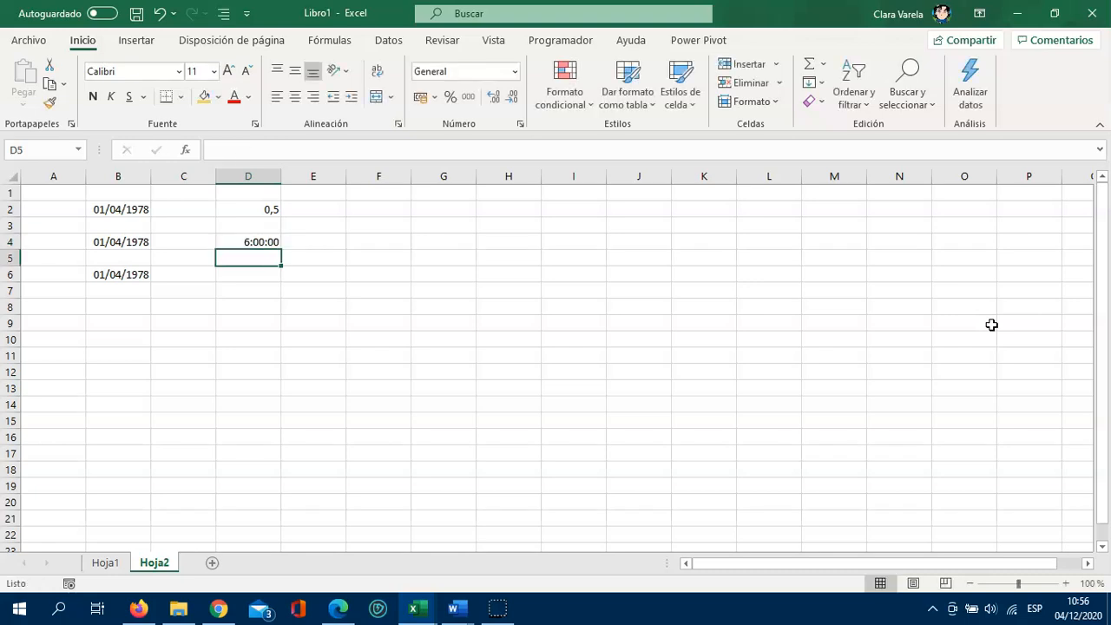
left_click(273, 241)
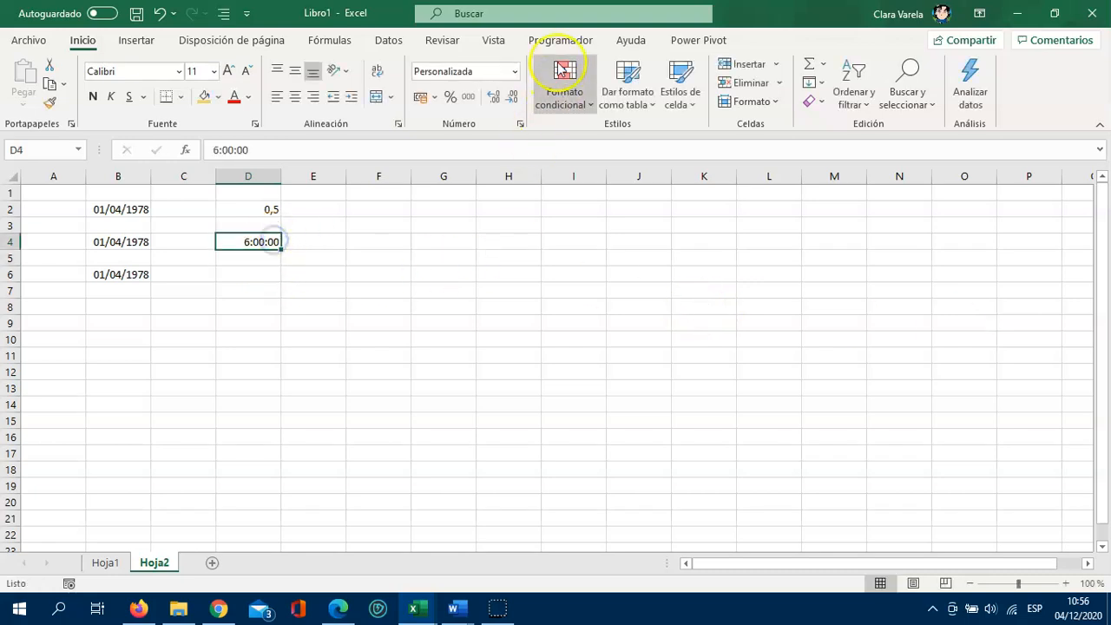
left_click(514, 71)
left_click(497, 113)
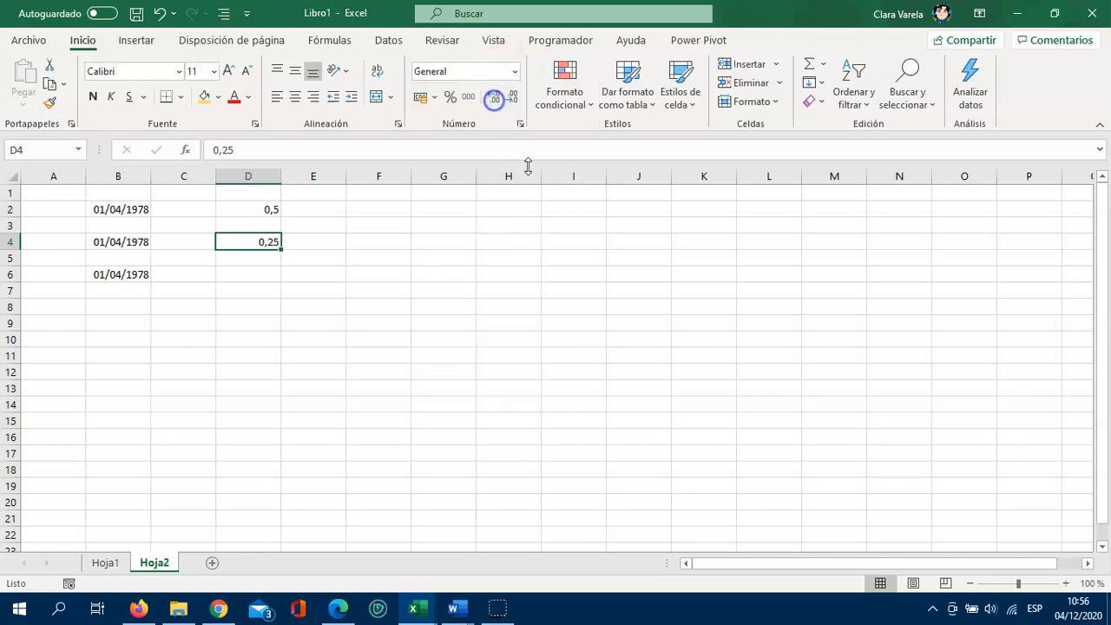
Enter the time 17:35 in cell D6 and set the cell's number format to General
left_click(247, 274)
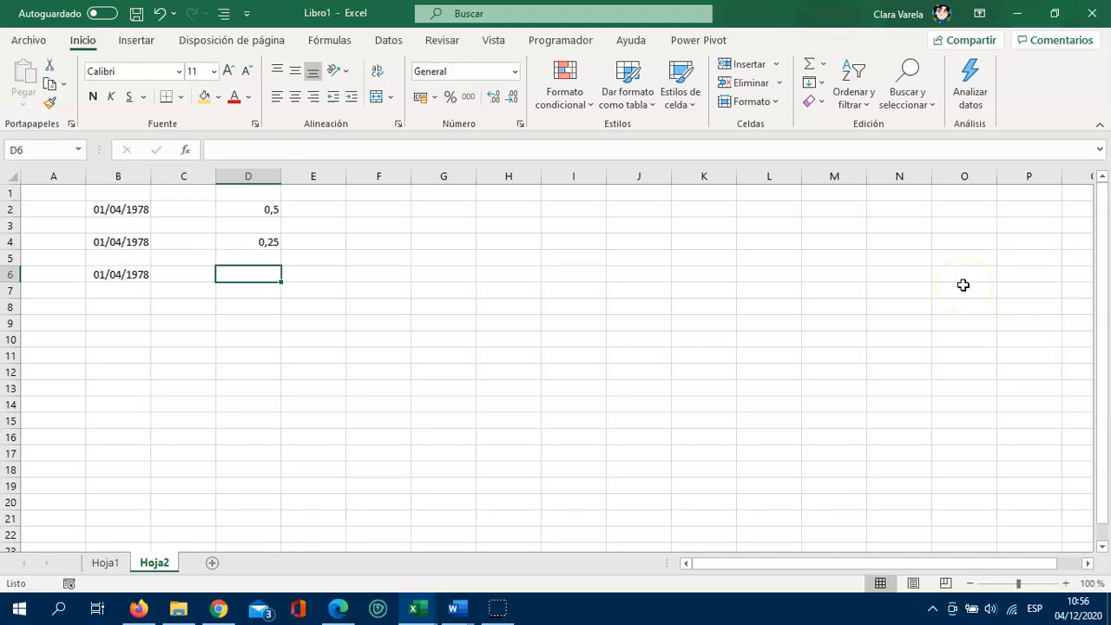
type("1")
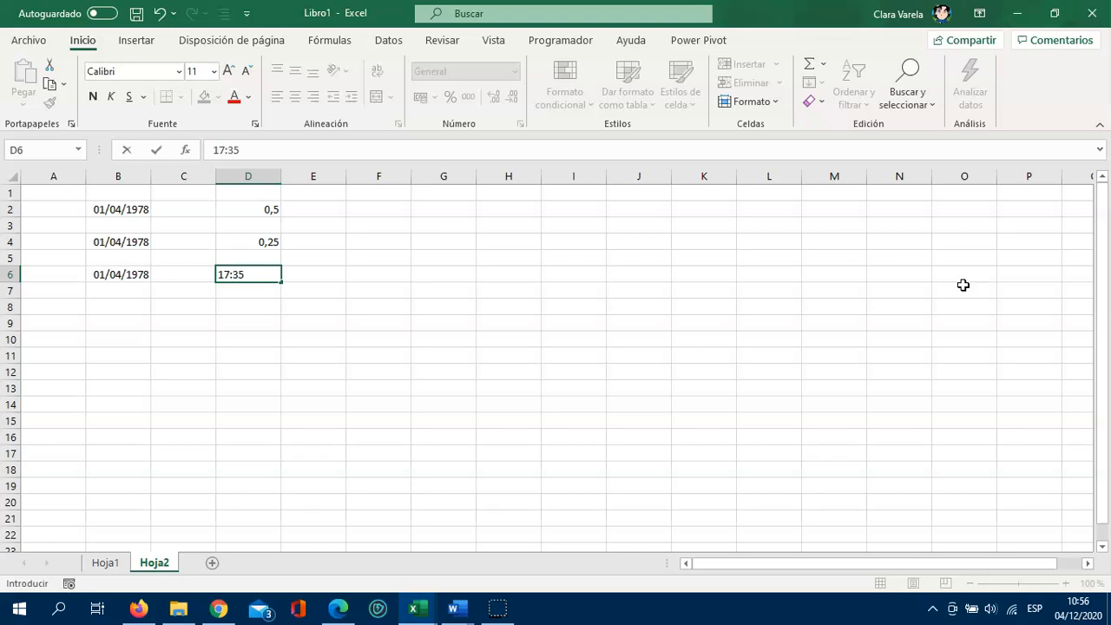
type("7:35")
key("Return")
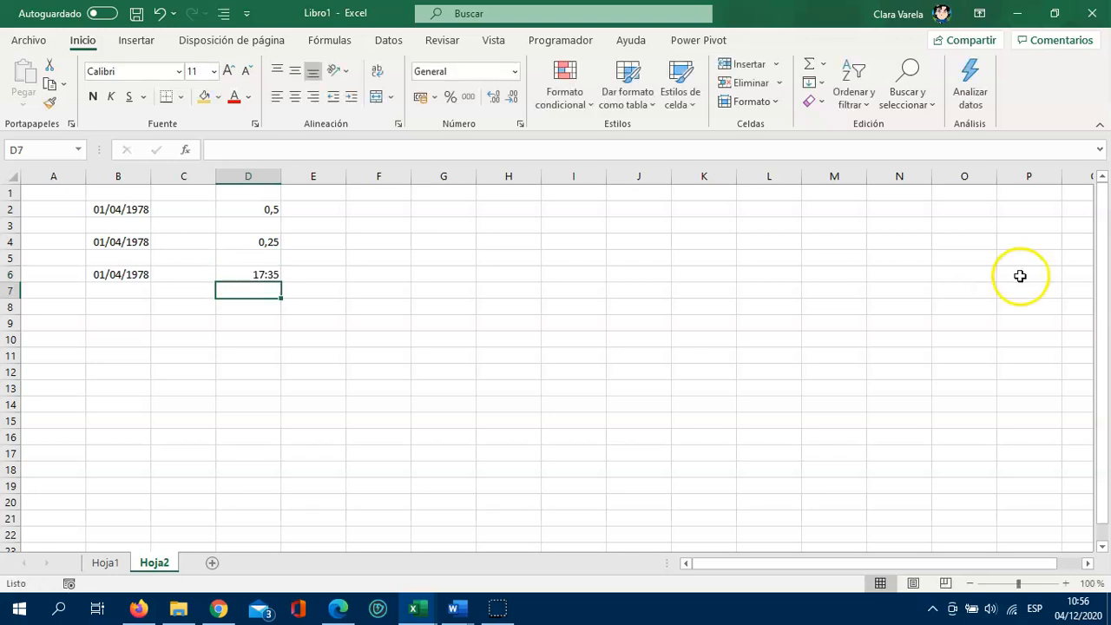
left_click(262, 273)
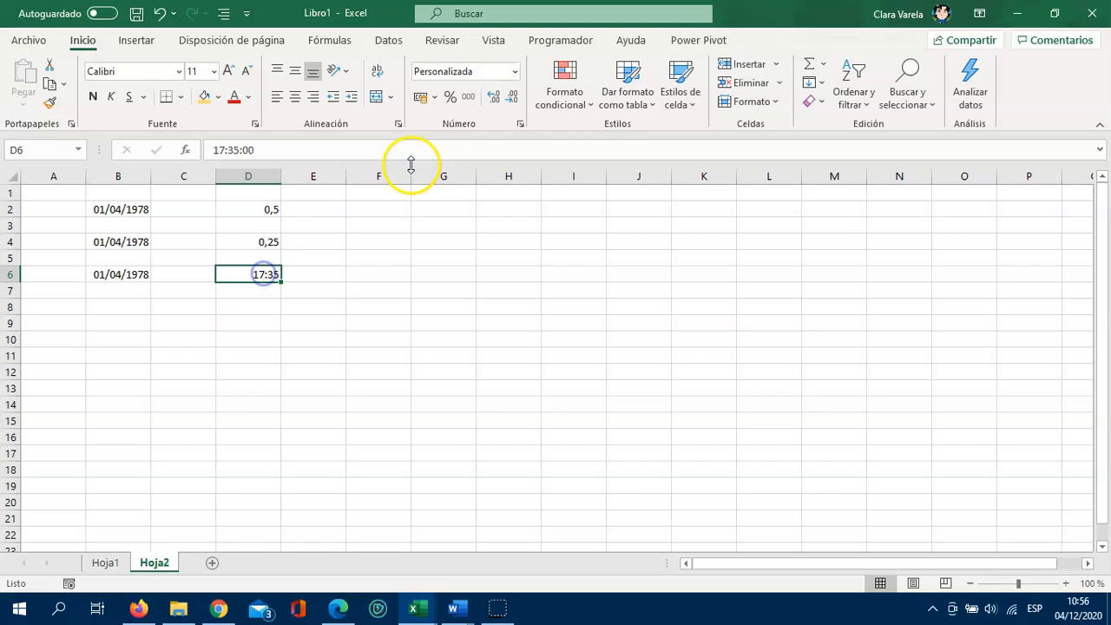
left_click(516, 73)
left_click(493, 100)
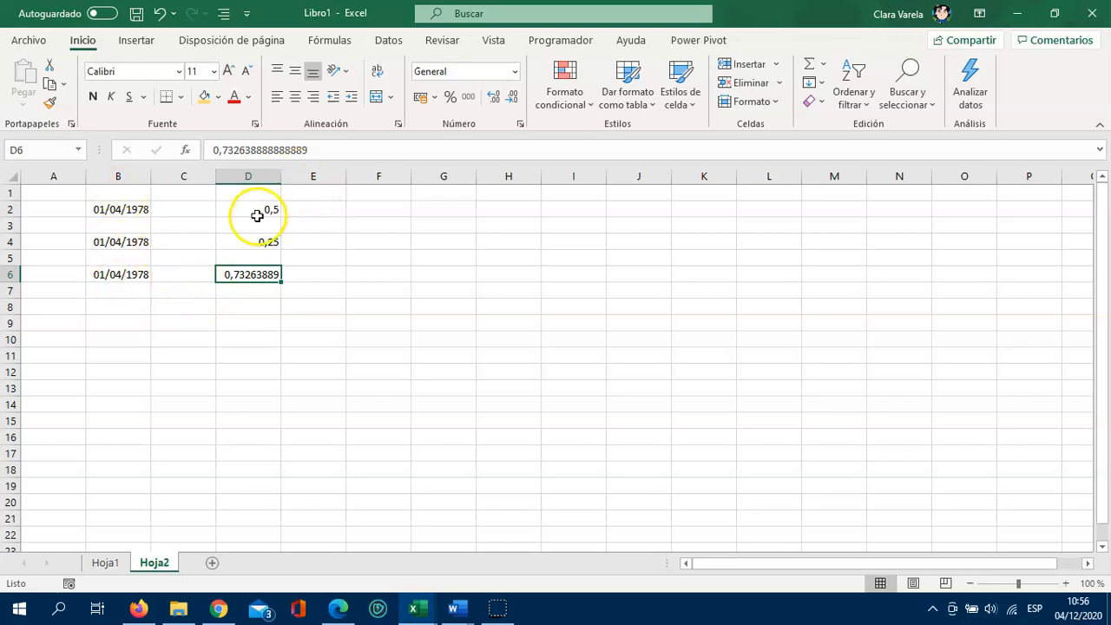
Switch to sheet Hoja1 and look through the list of available date and time functions
left_click(103, 564)
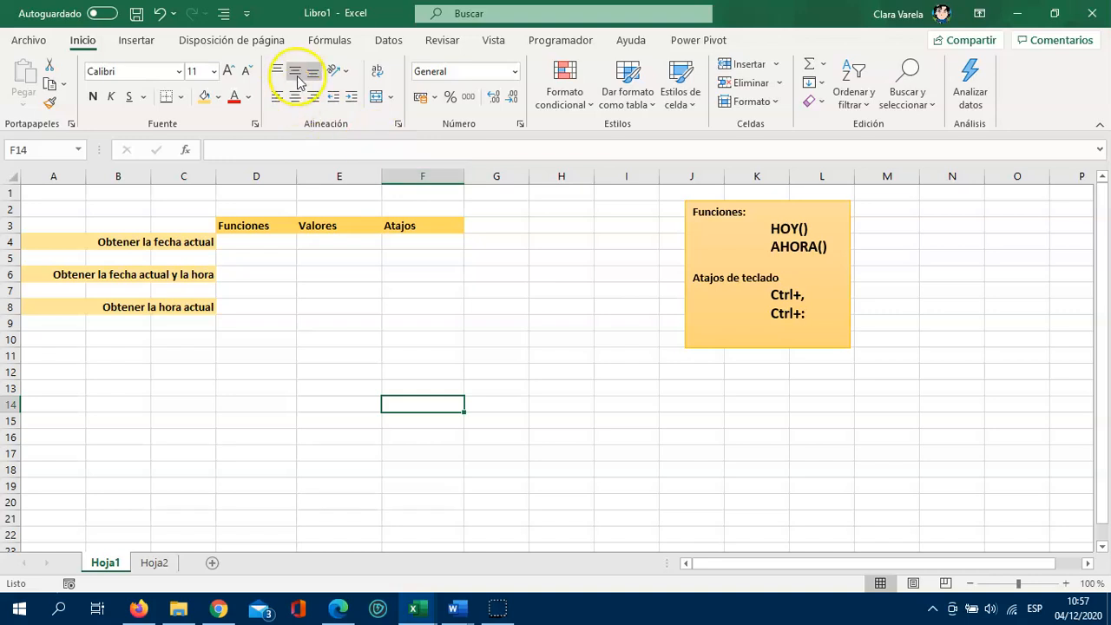
left_click(322, 42)
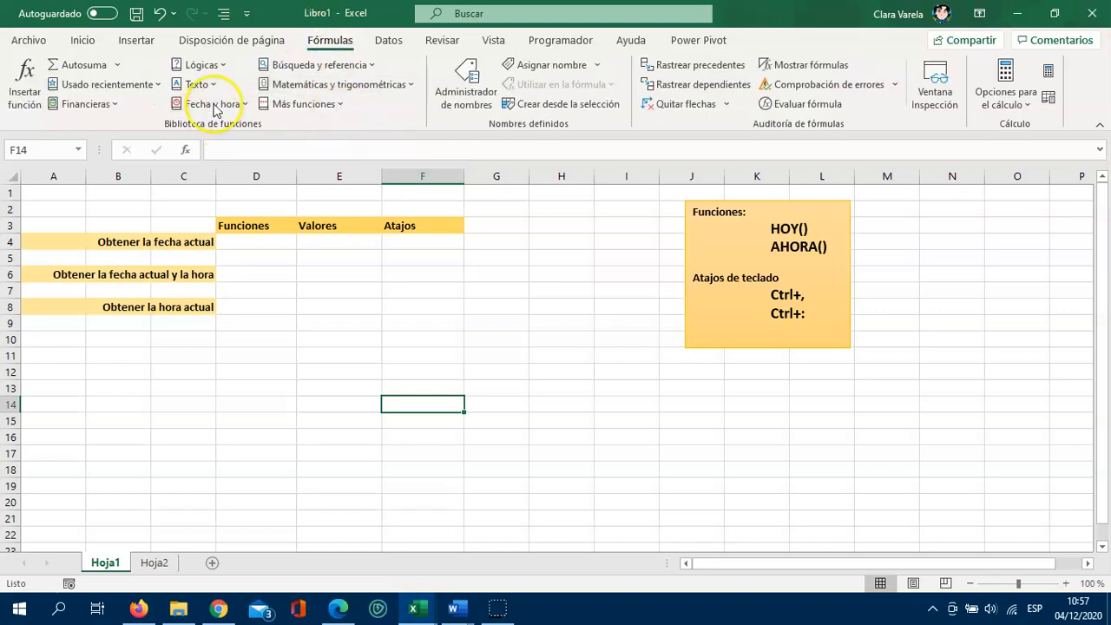
left_click(246, 104)
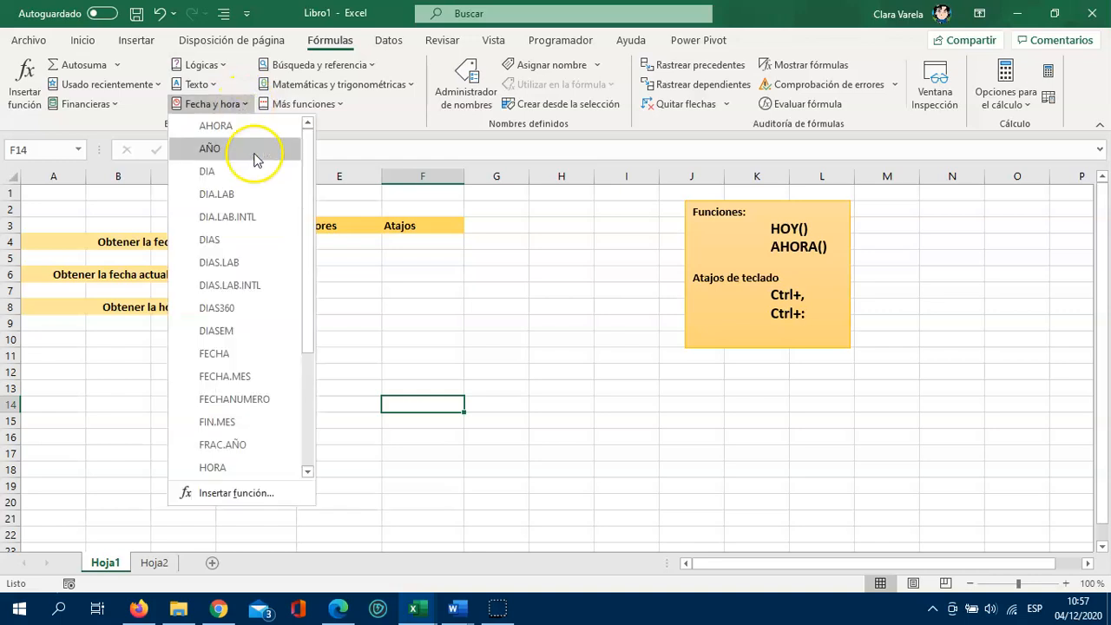
left_click_drag(303, 182, 318, 157)
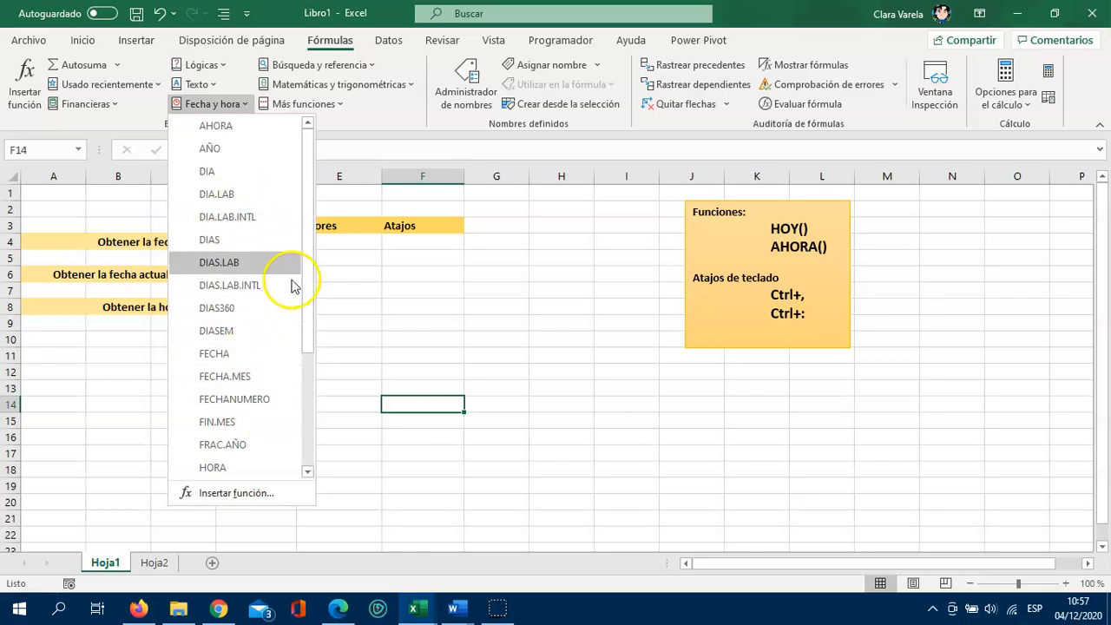
left_click_drag(310, 240, 318, 381)
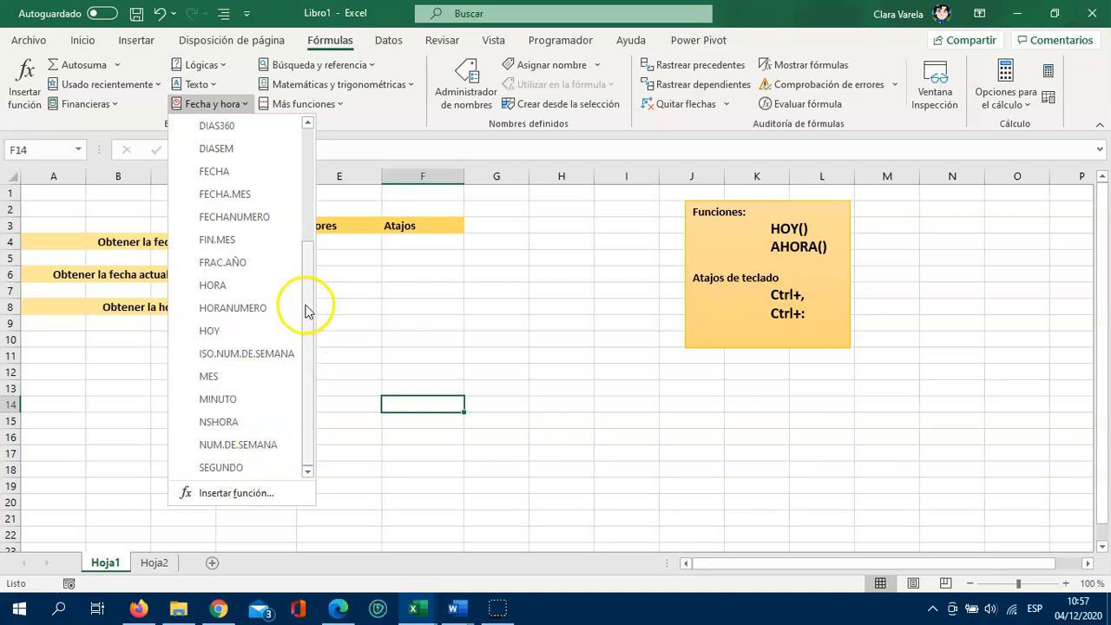
left_click_drag(305, 311, 313, 176)
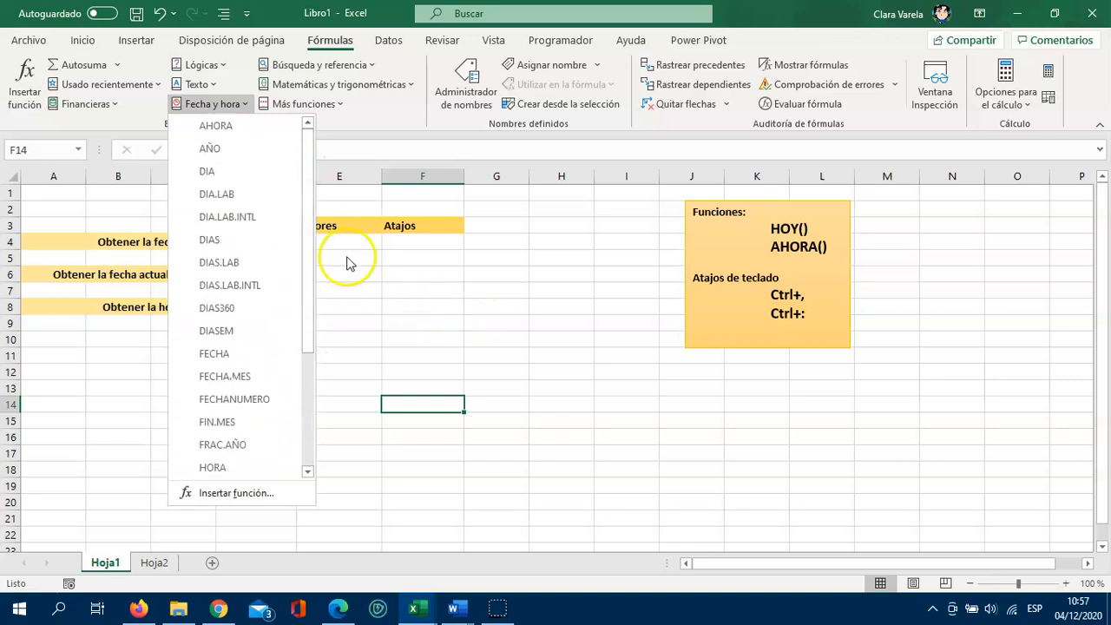
left_click(554, 278)
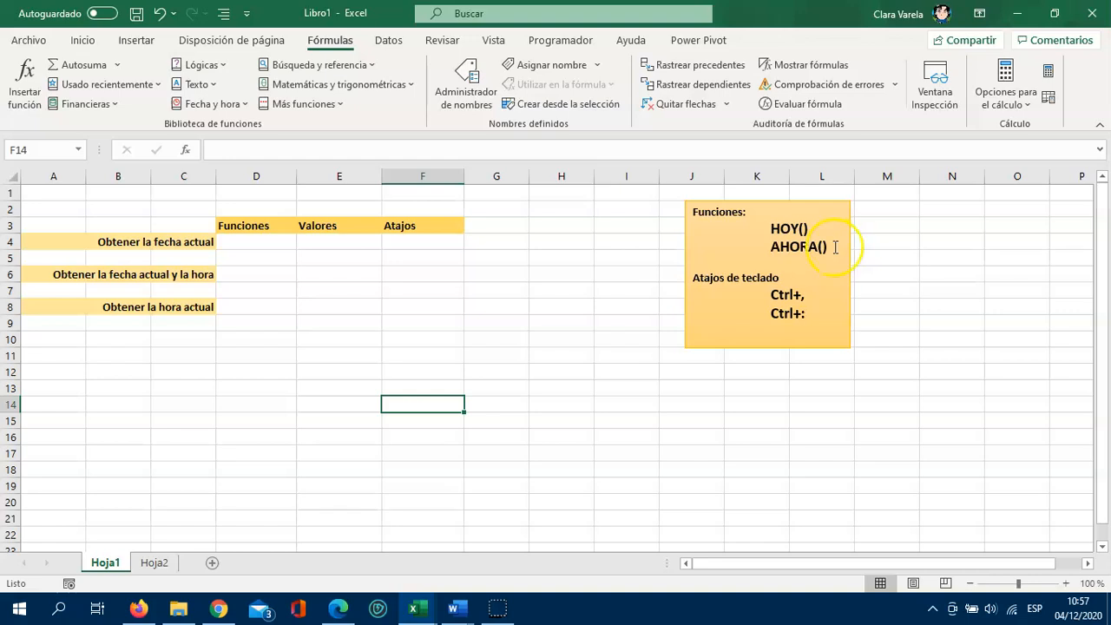
Enter the formula =HOY() in cell D4 to get the current date
left_click(250, 242)
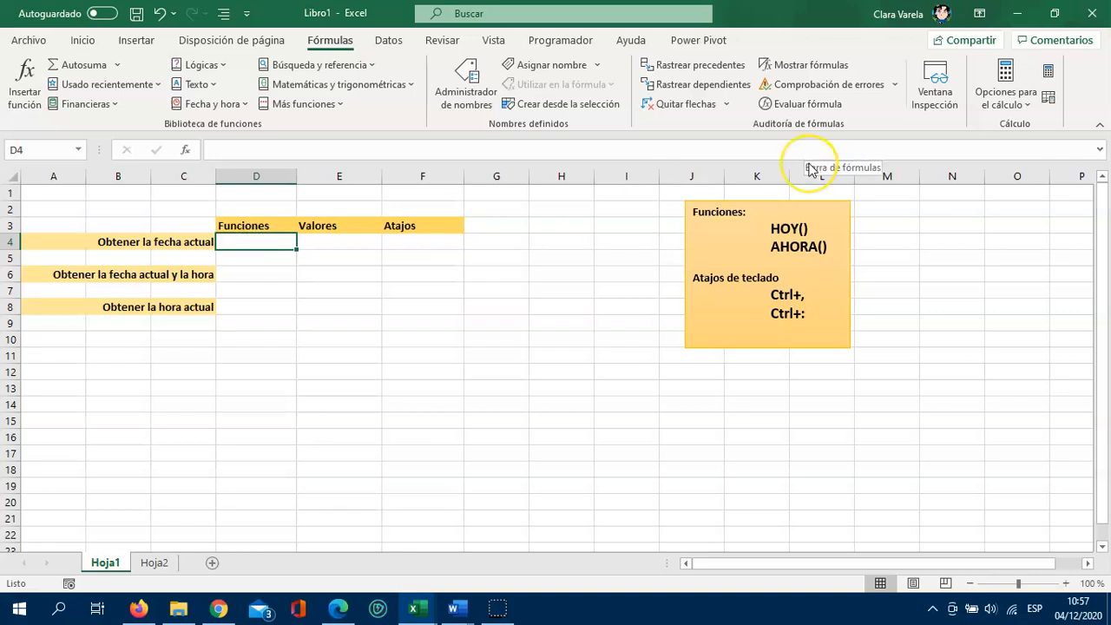
type("=h")
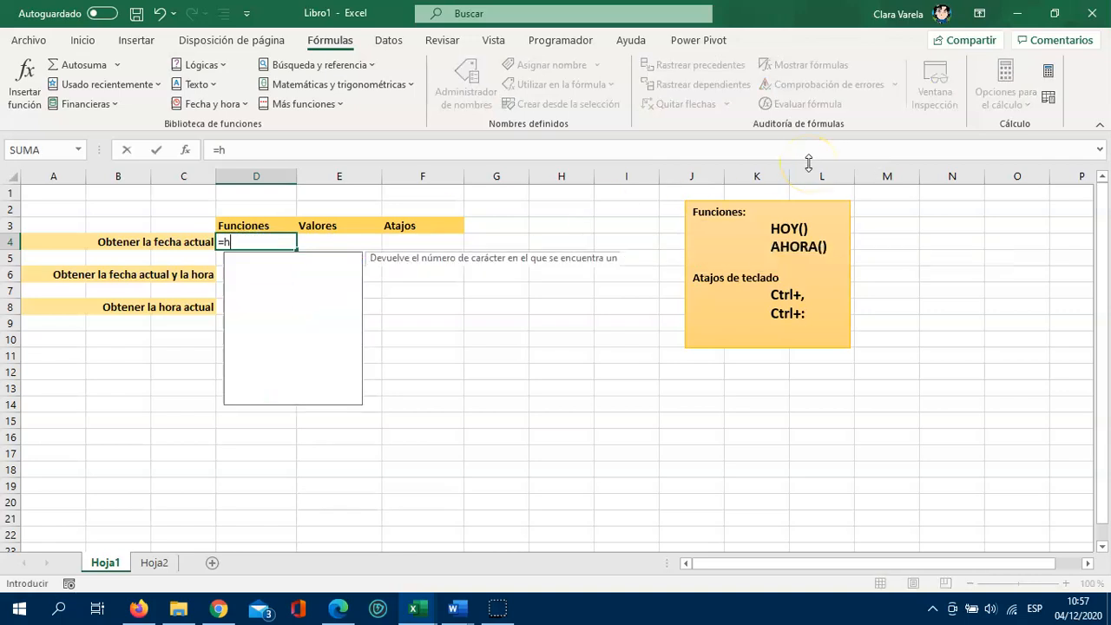
type("oy()")
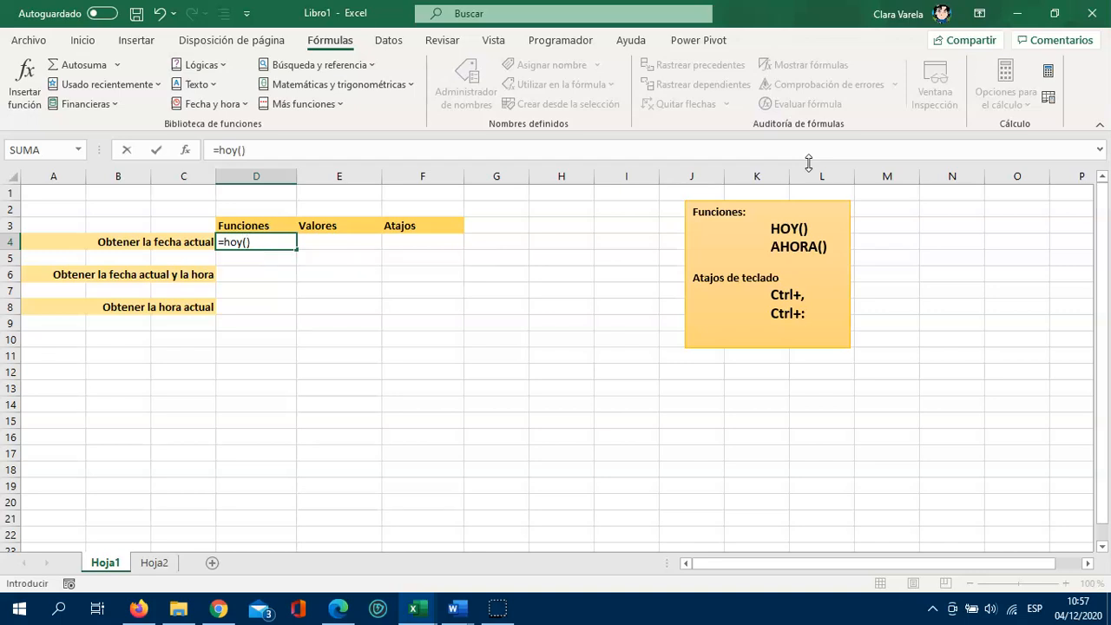
key("Return")
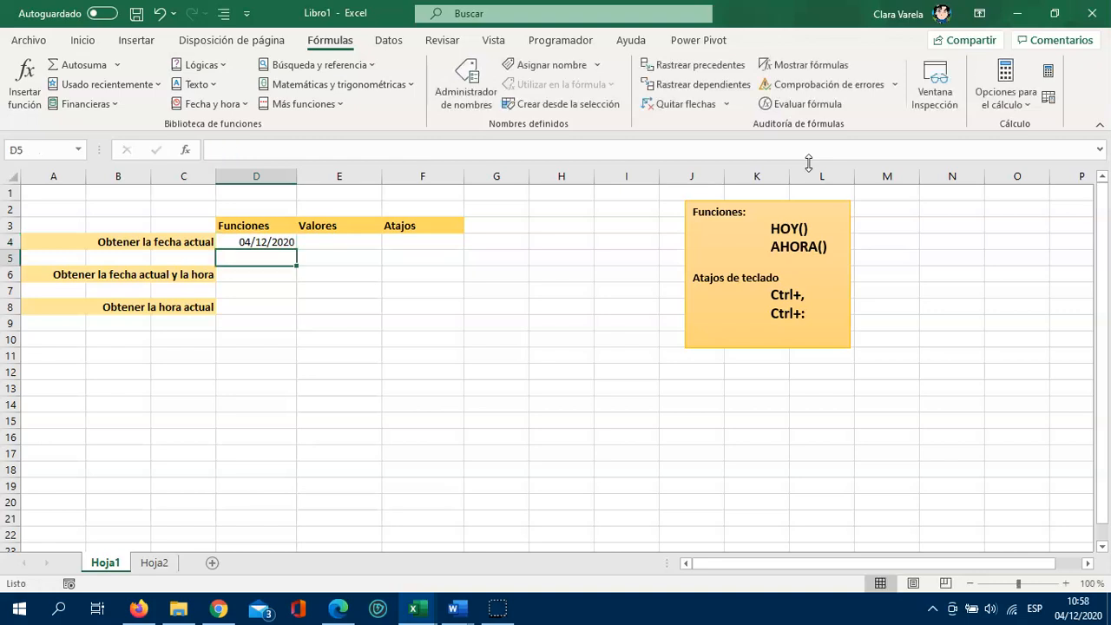
left_click(269, 241)
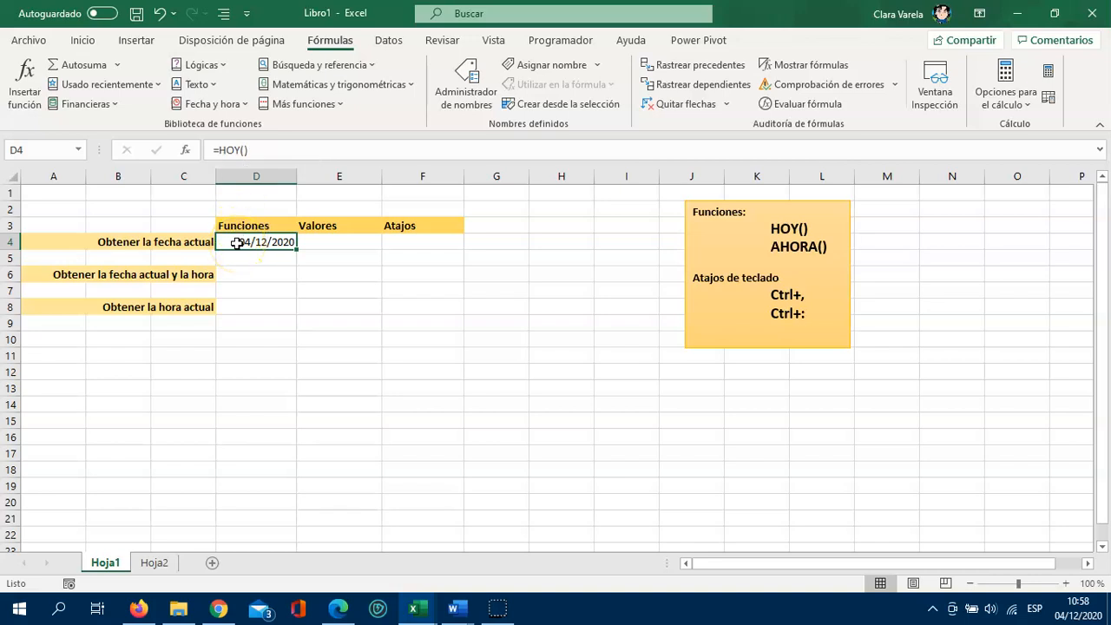
Enter the formula =AHORA() in cell D6 to get the current date and time
left_click(241, 276)
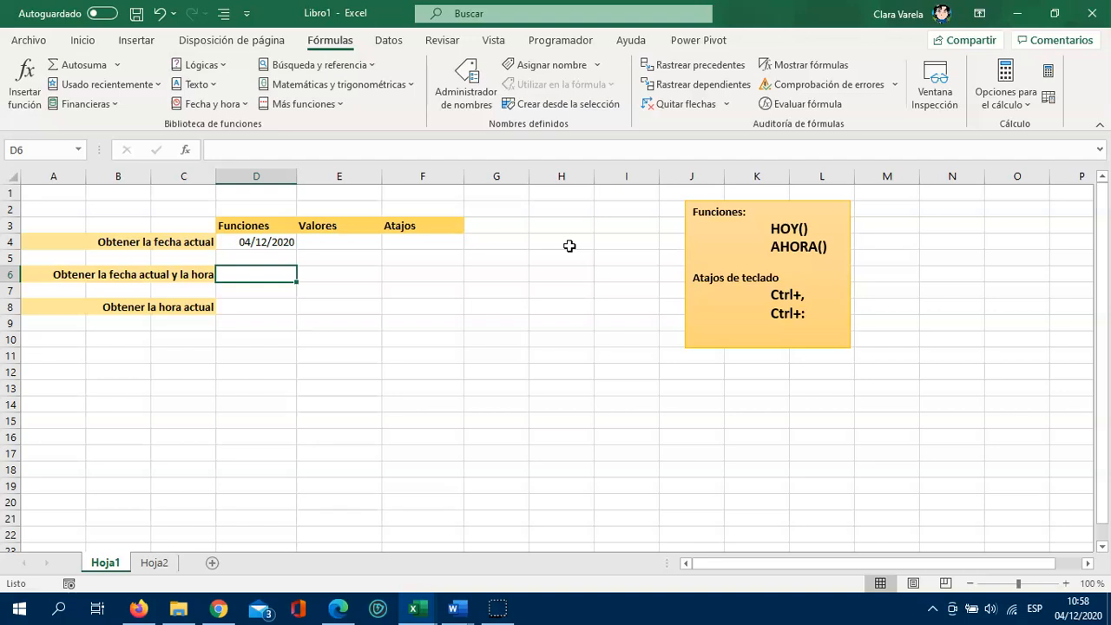
type("=")
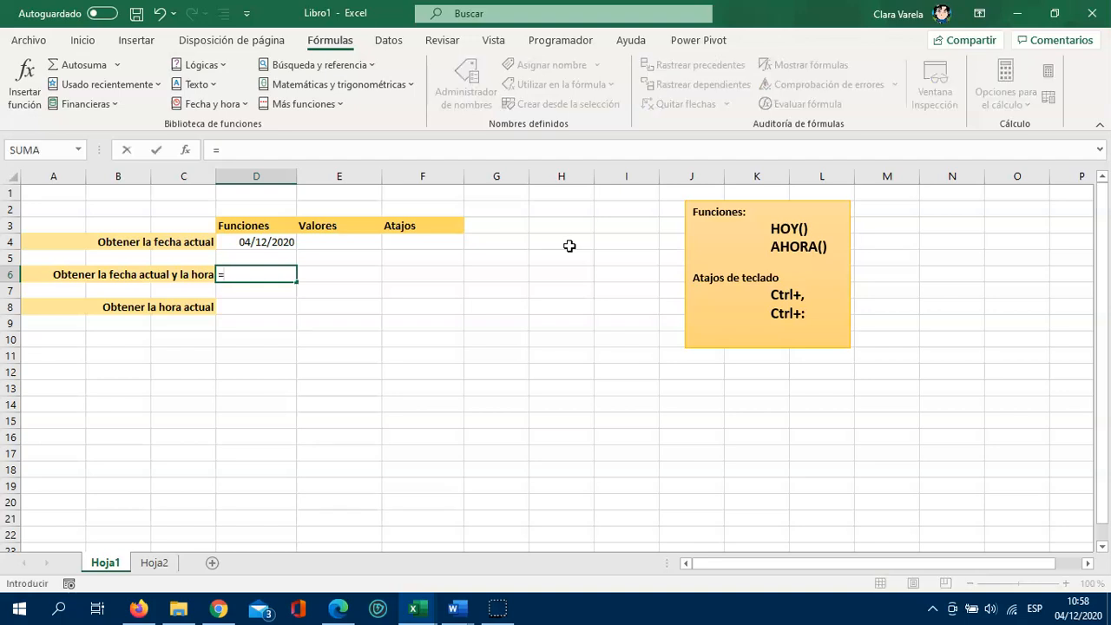
type("ahora")
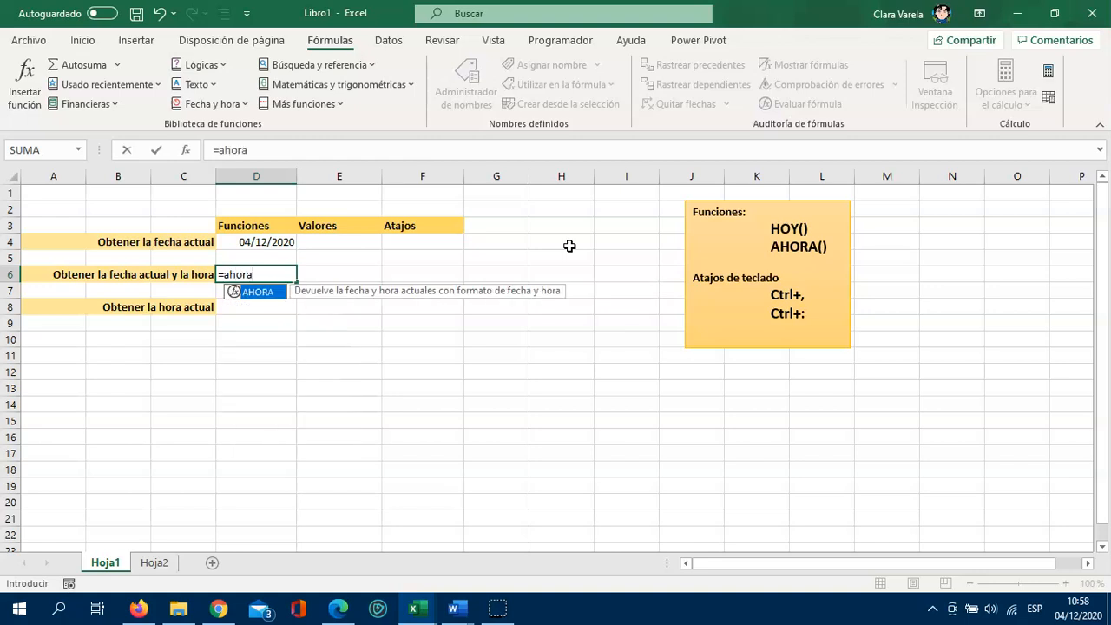
type("()")
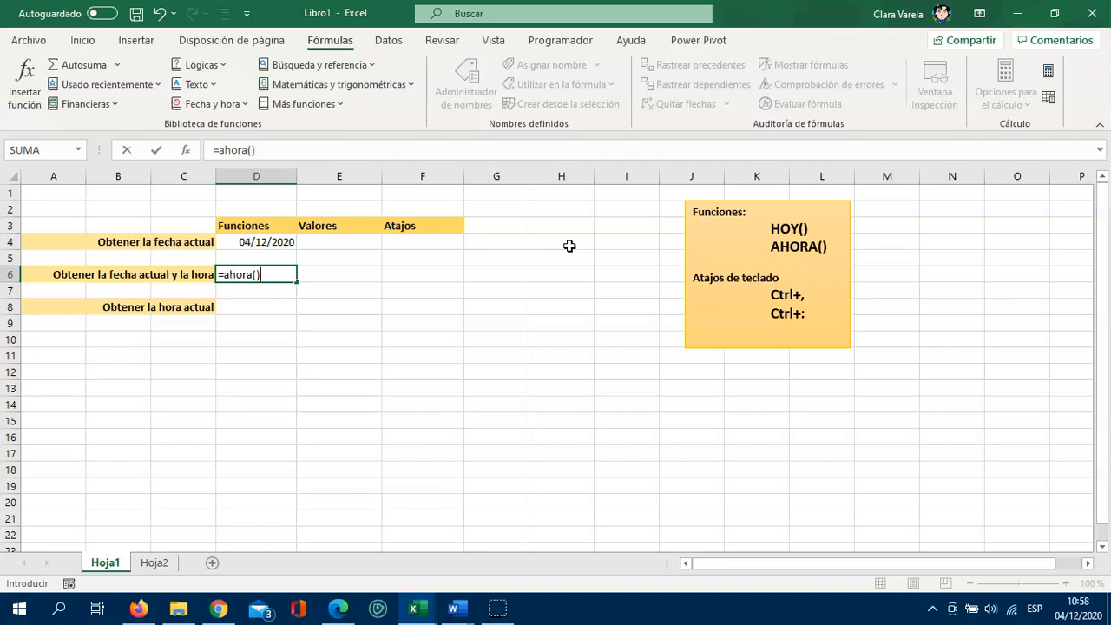
key("Return")
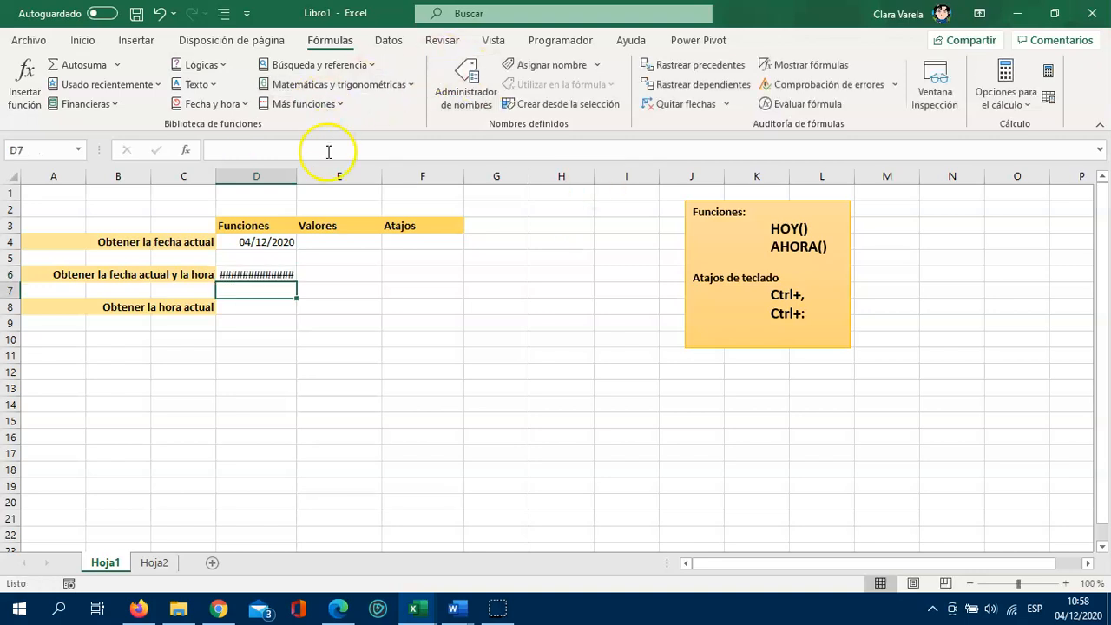
Try wider and narrower widths for column D, leaving it wide enough to show the full date and time in D6
left_click_drag(303, 175, 327, 175)
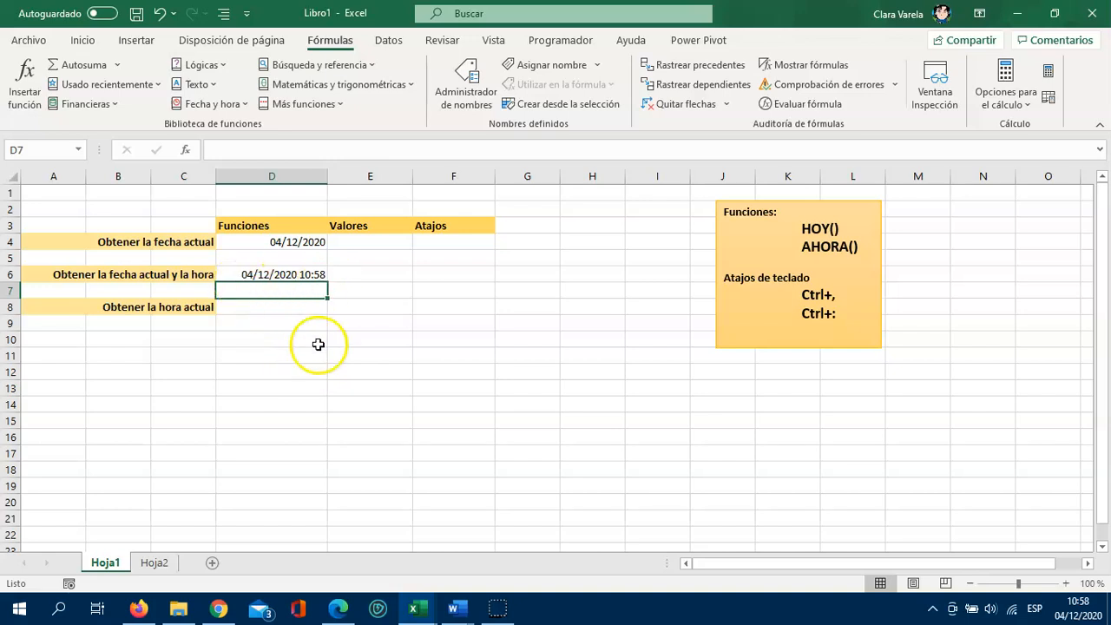
left_click_drag(327, 175, 293, 177)
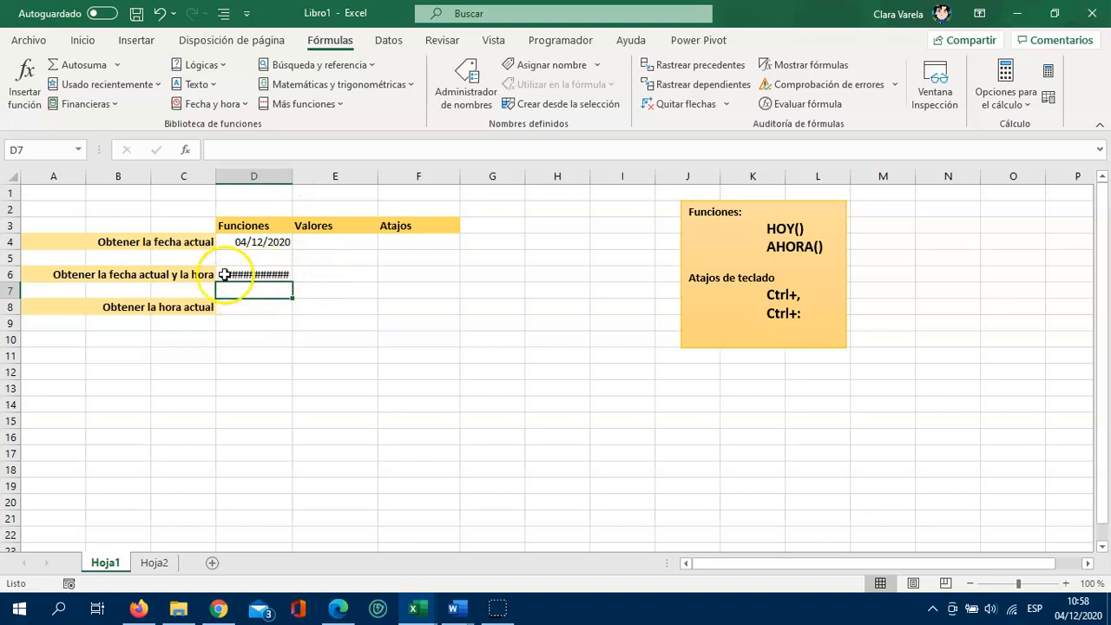
left_click(263, 274)
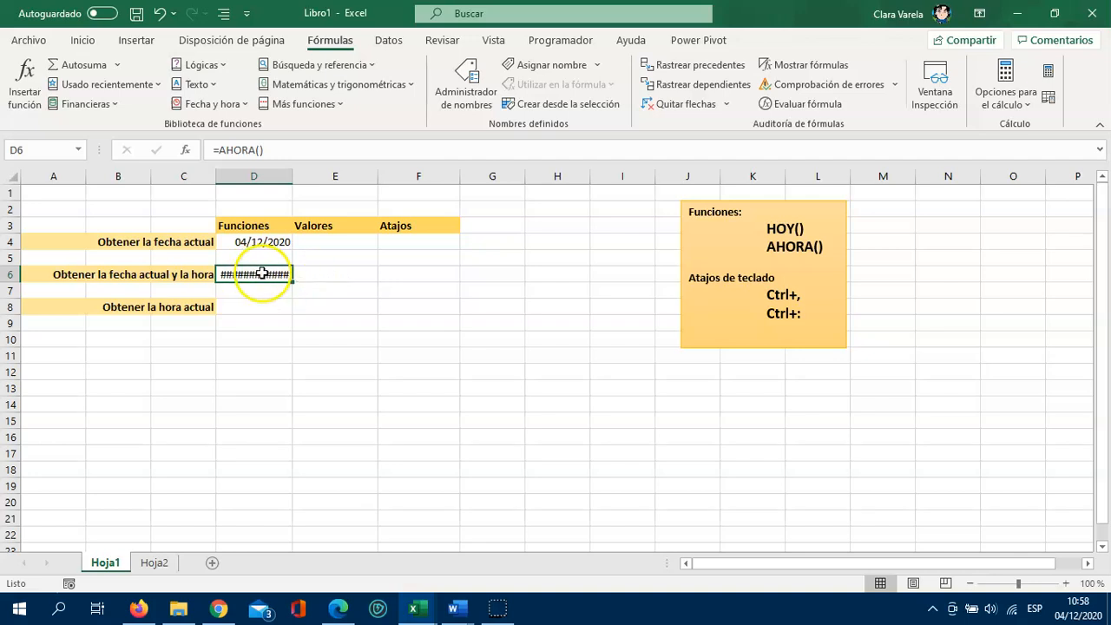
left_click_drag(293, 175, 337, 174)
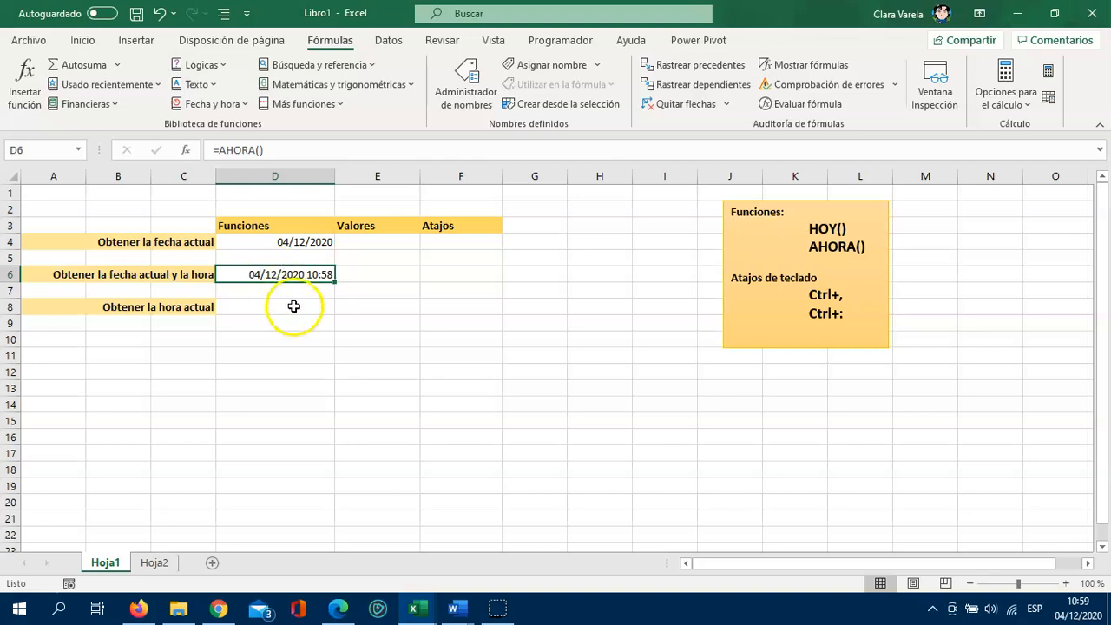
Enter the formula =AHORA()-HOY() in cell D8 to get the current time
left_click(295, 307)
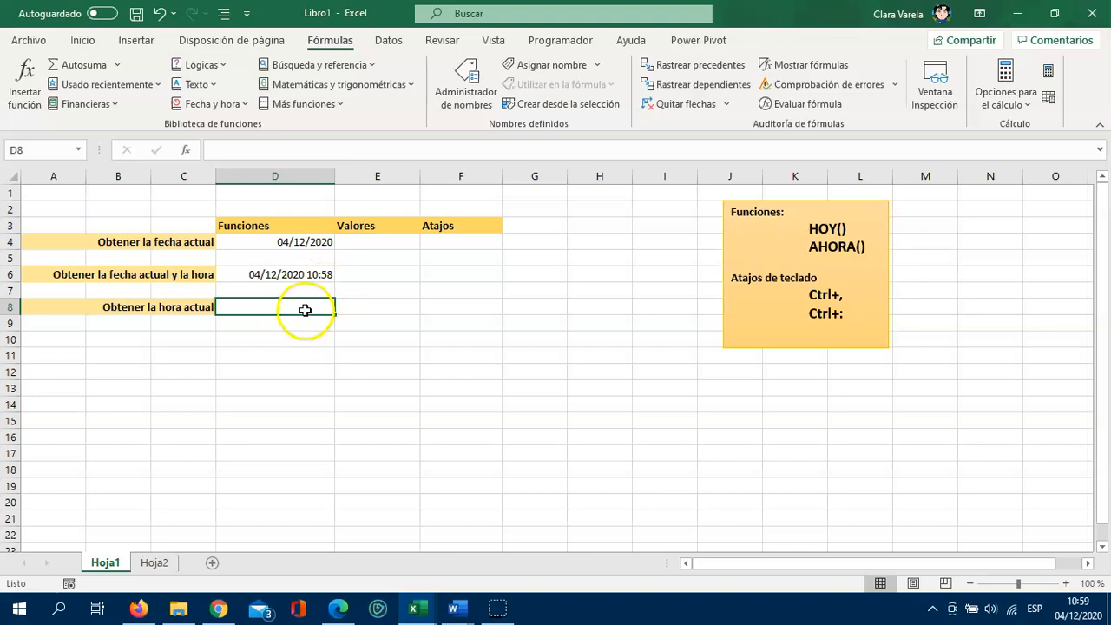
type("=")
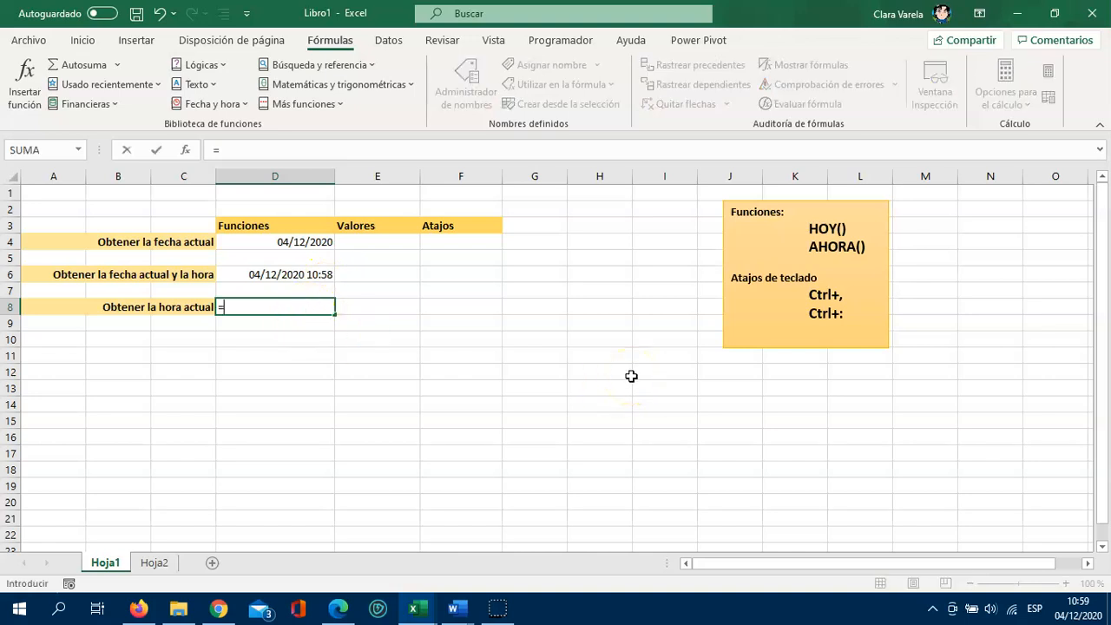
type("aho")
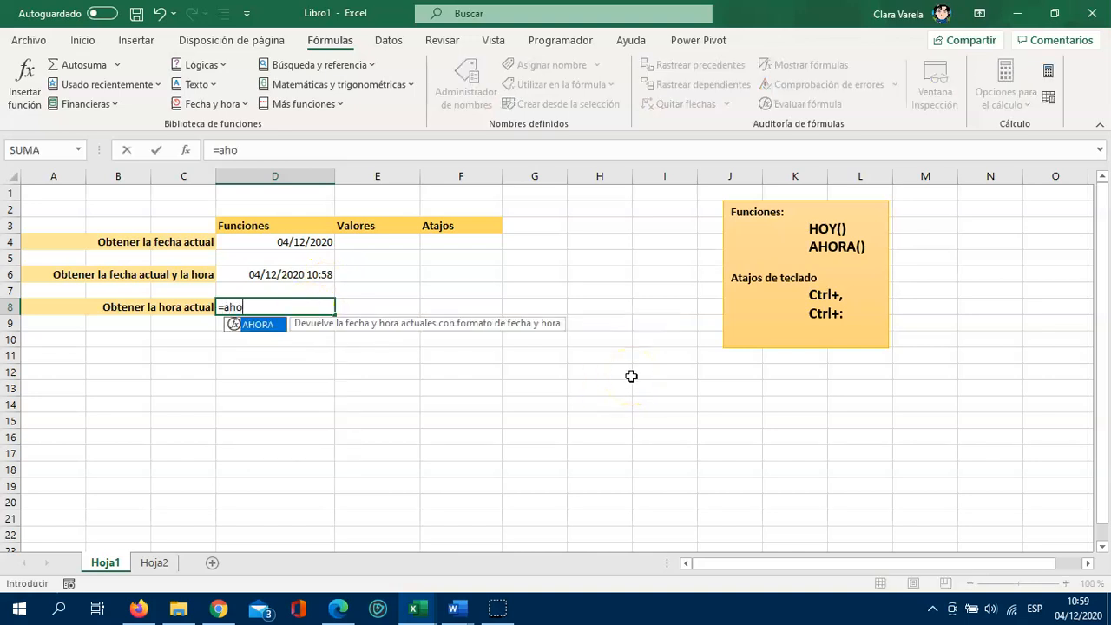
type("ra()")
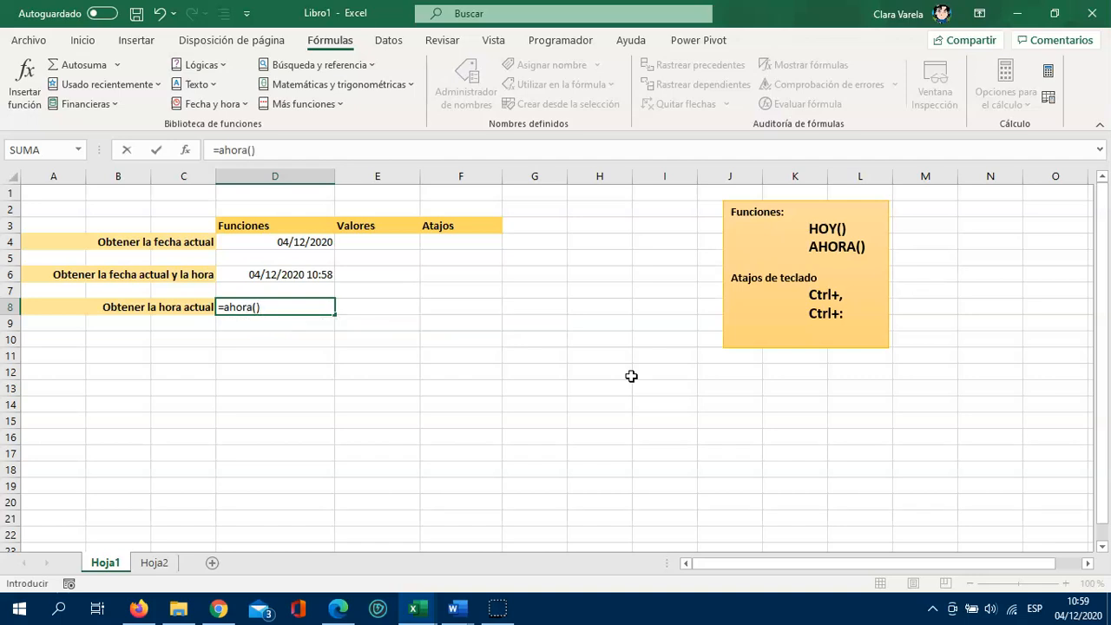
type("-h")
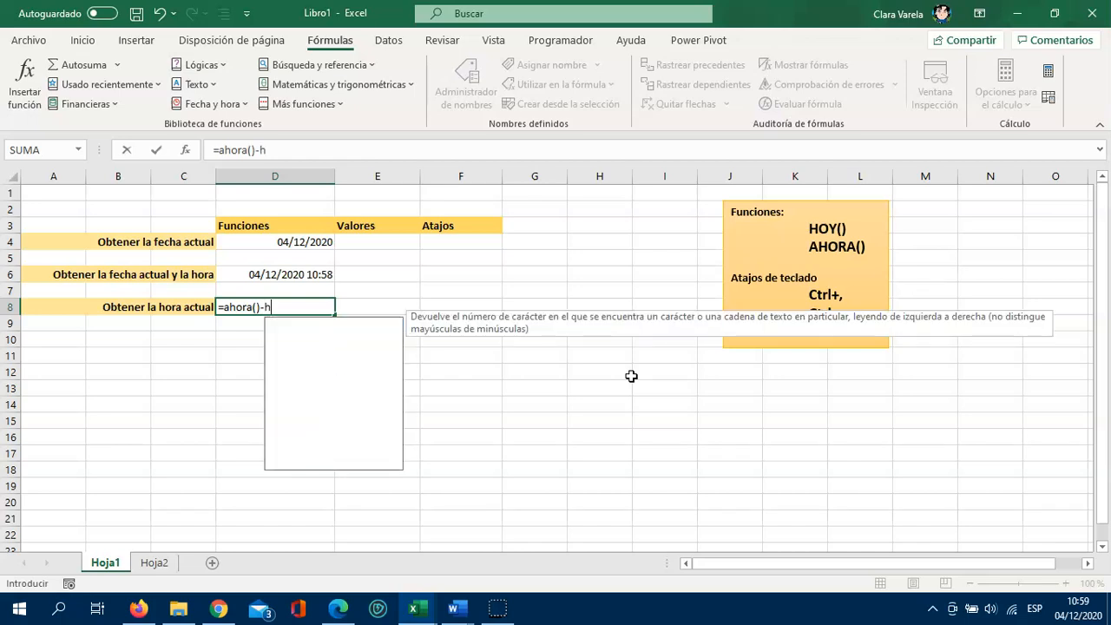
type("oy()")
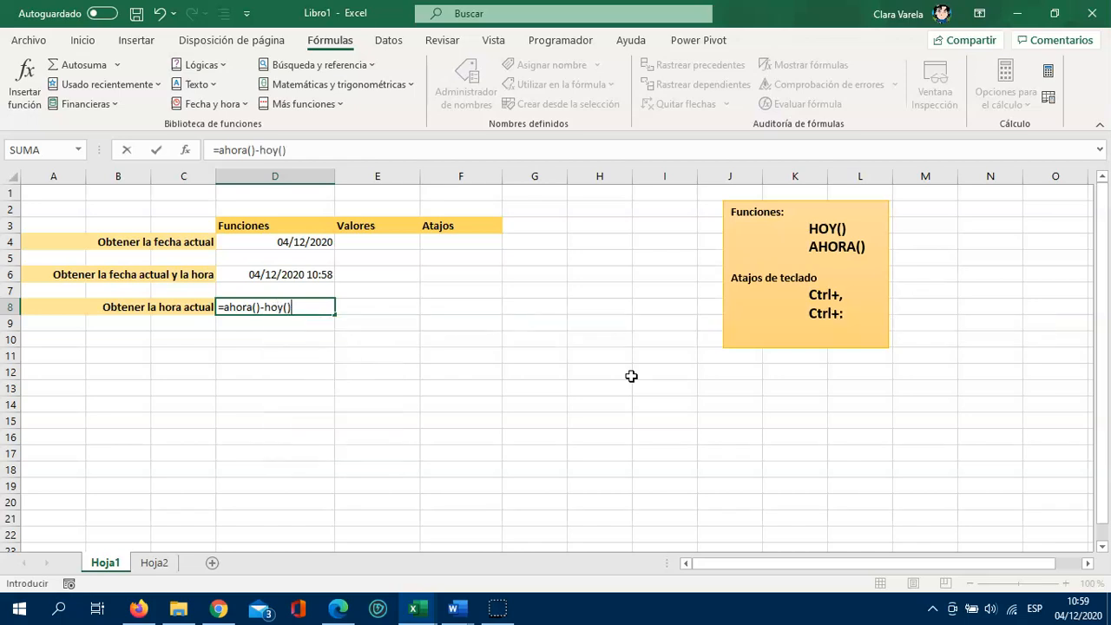
key("Return")
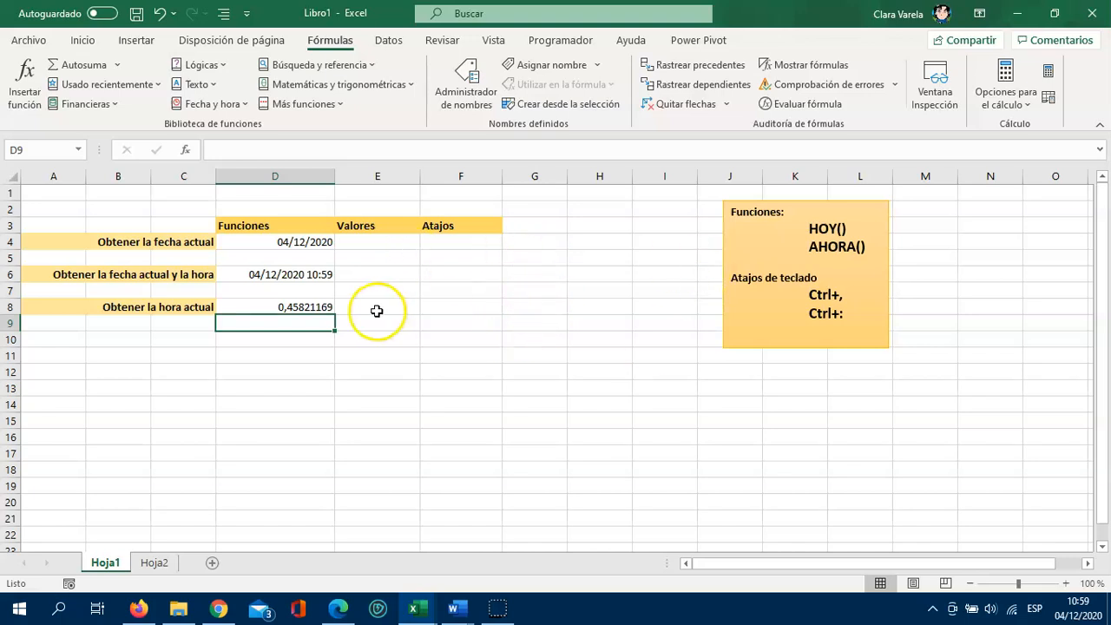
Apply the Hora number format to the current-time result in cell D8
left_click(289, 308)
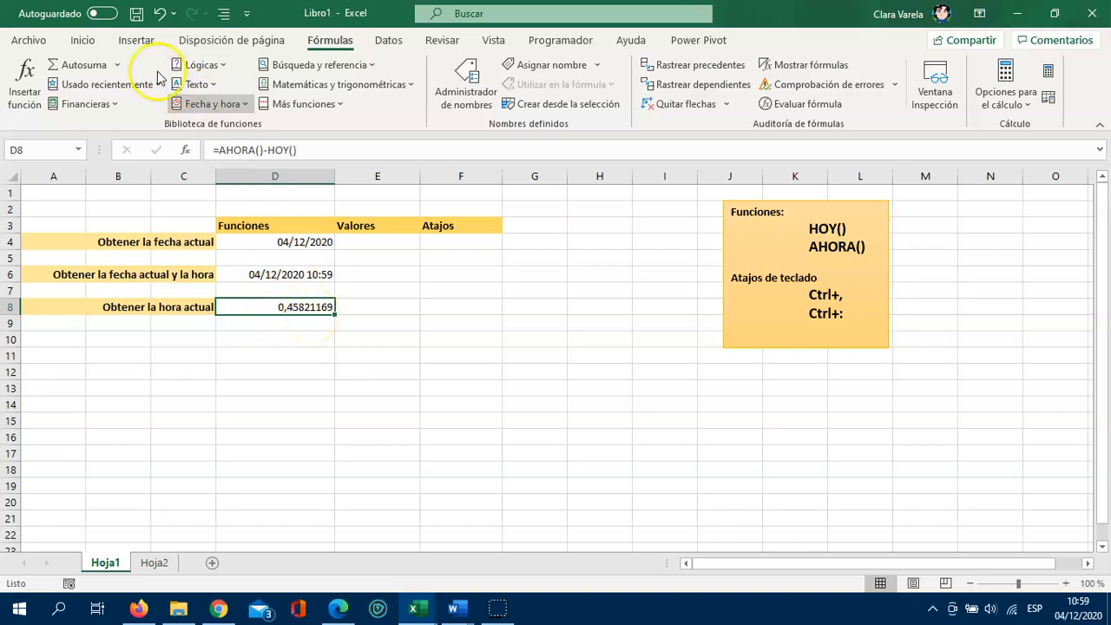
left_click(83, 40)
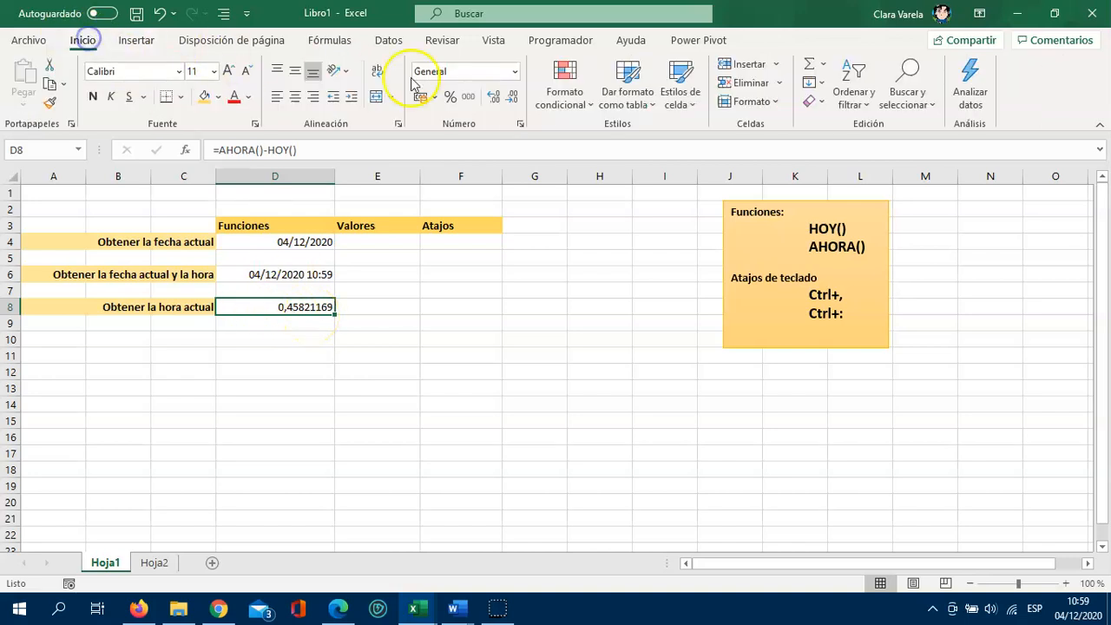
left_click(514, 72)
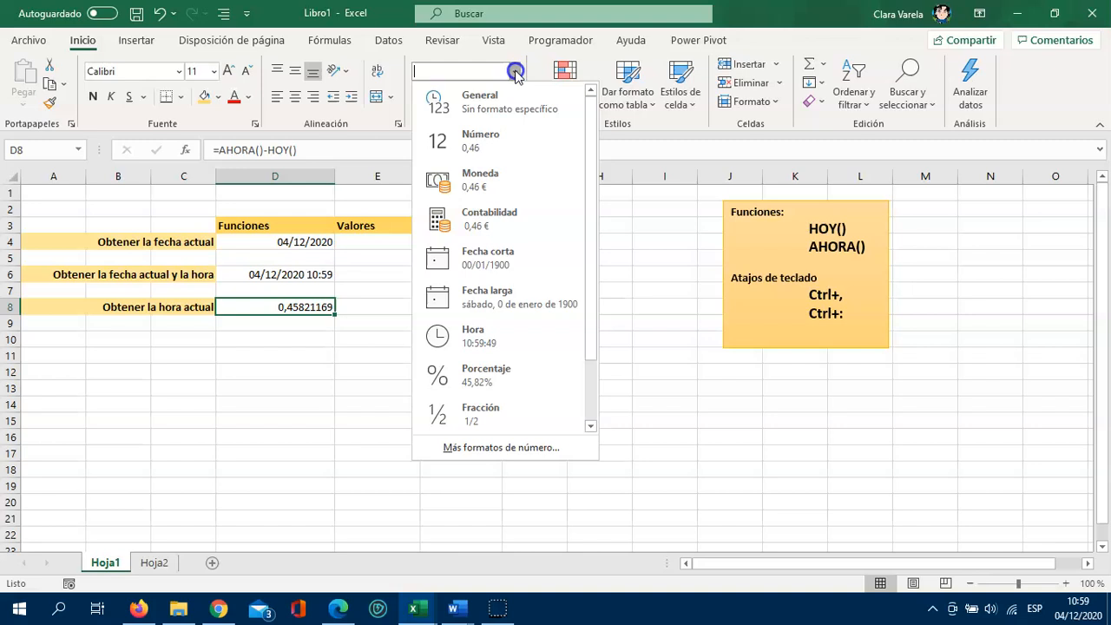
left_click(499, 344)
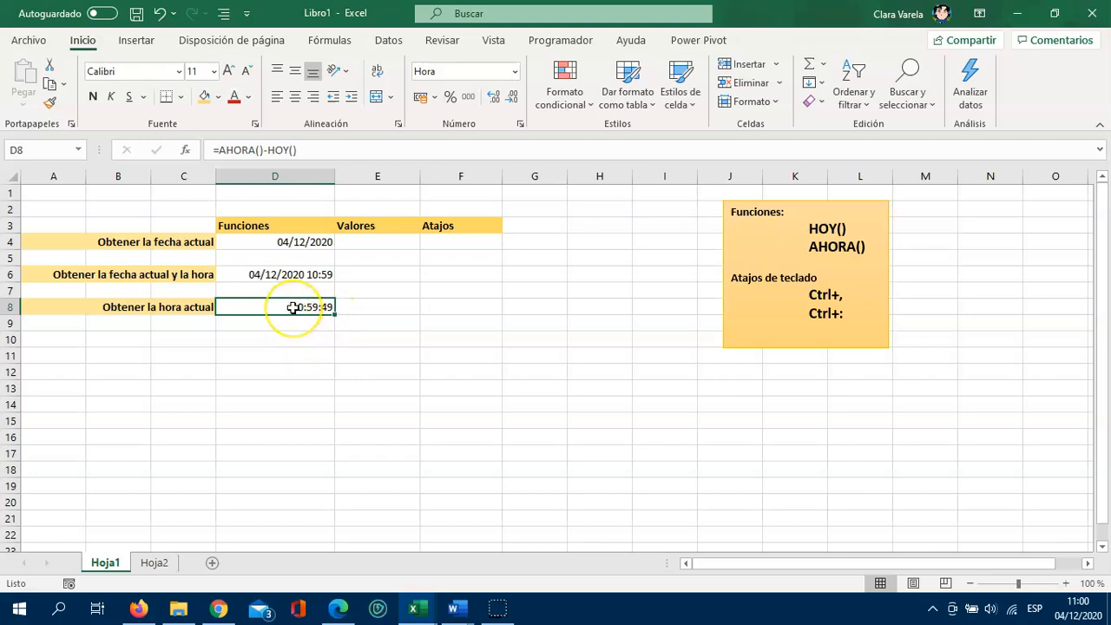
left_click(405, 393)
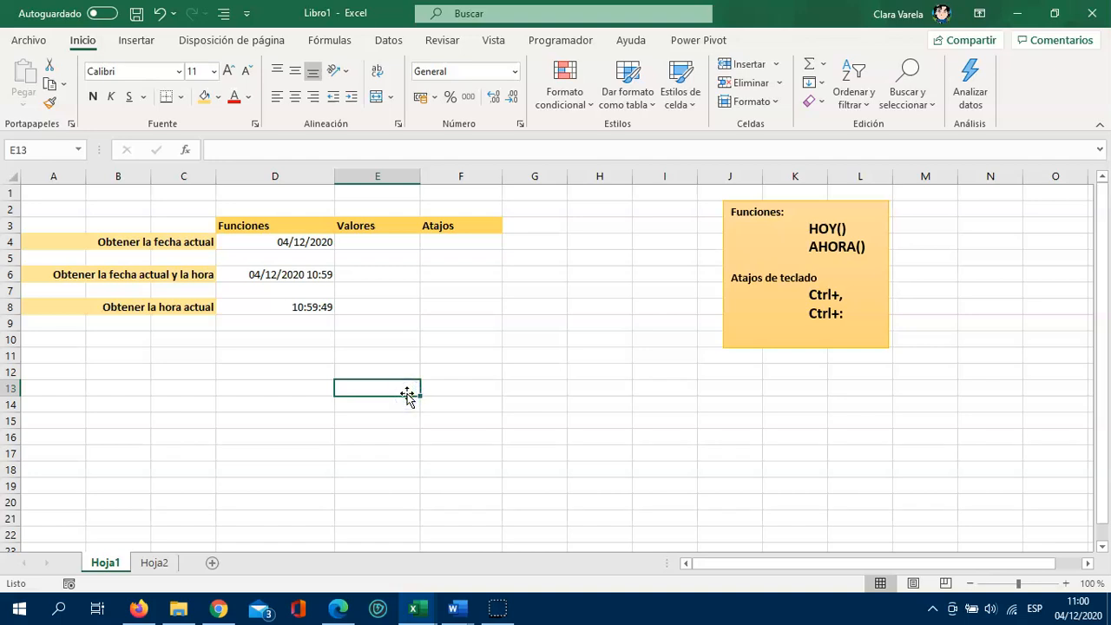
Copy the HOY date in D4 and paste it into E4 as a value with its number format
left_click(374, 240)
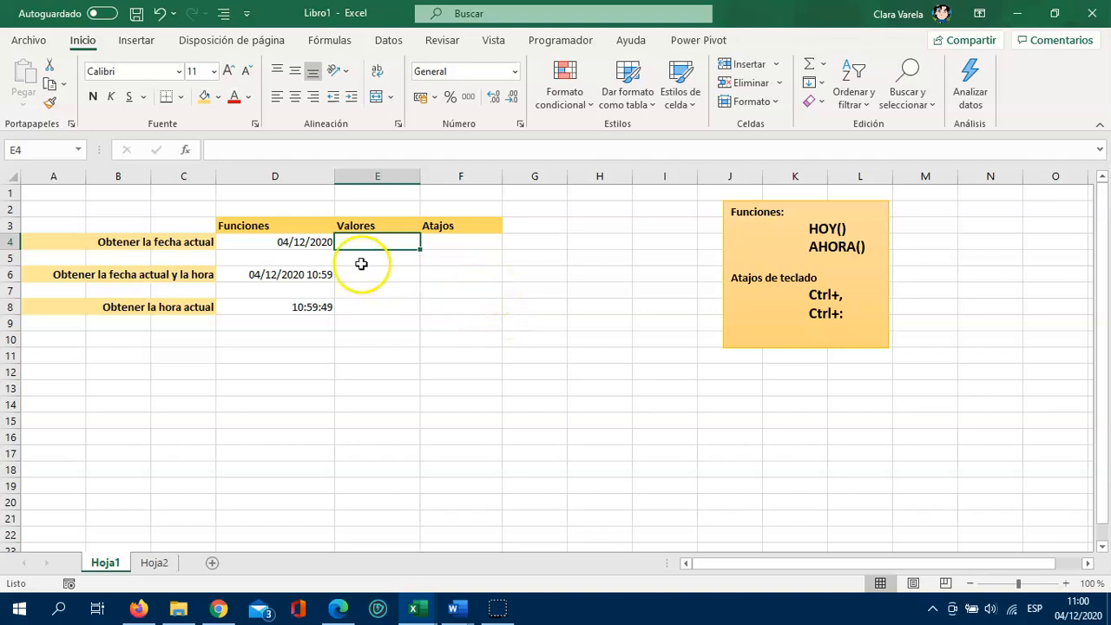
left_click(290, 244)
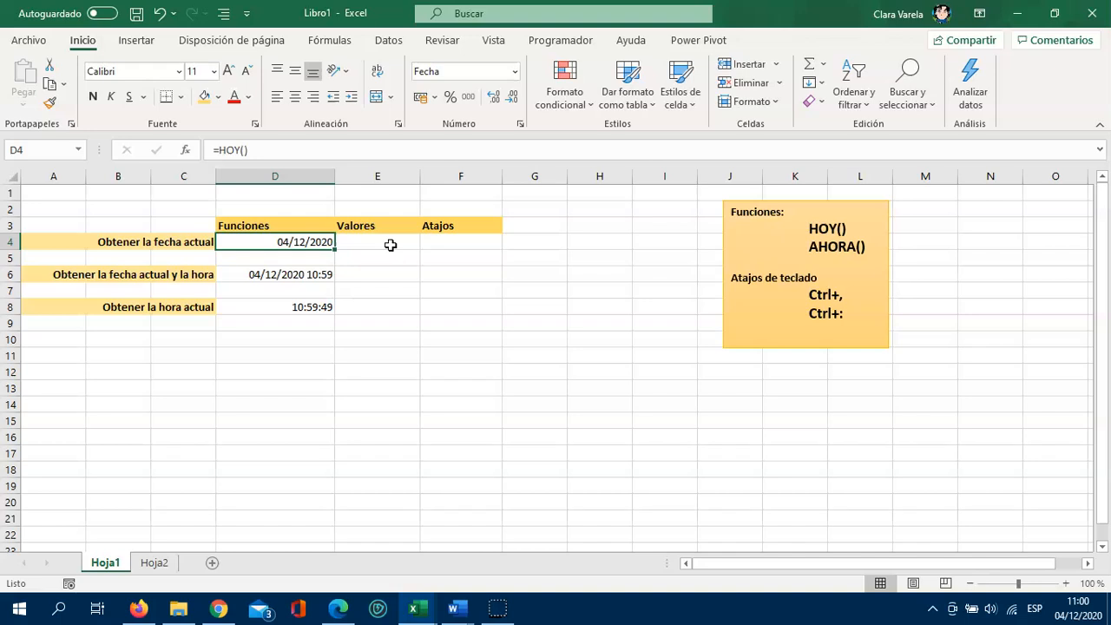
key("ctrl+c")
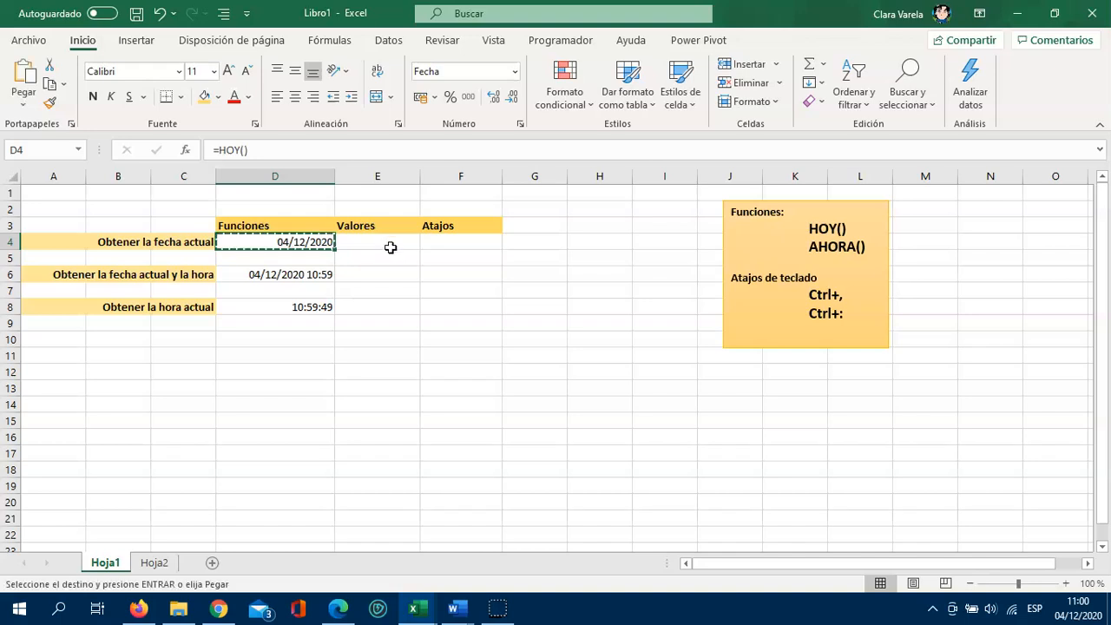
left_click(391, 247)
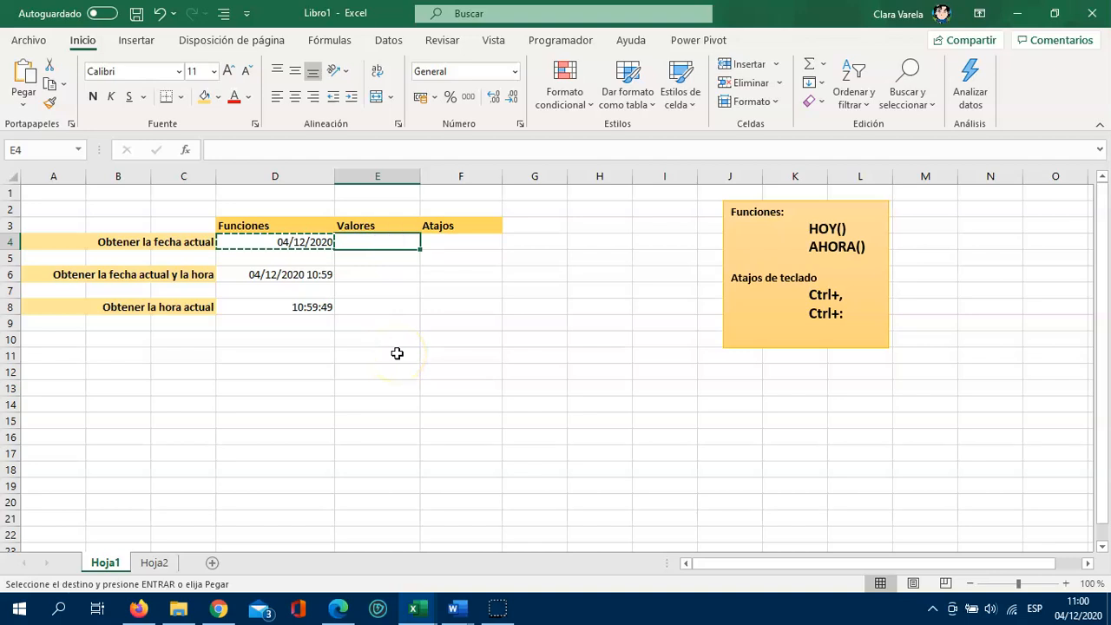
left_click(23, 102)
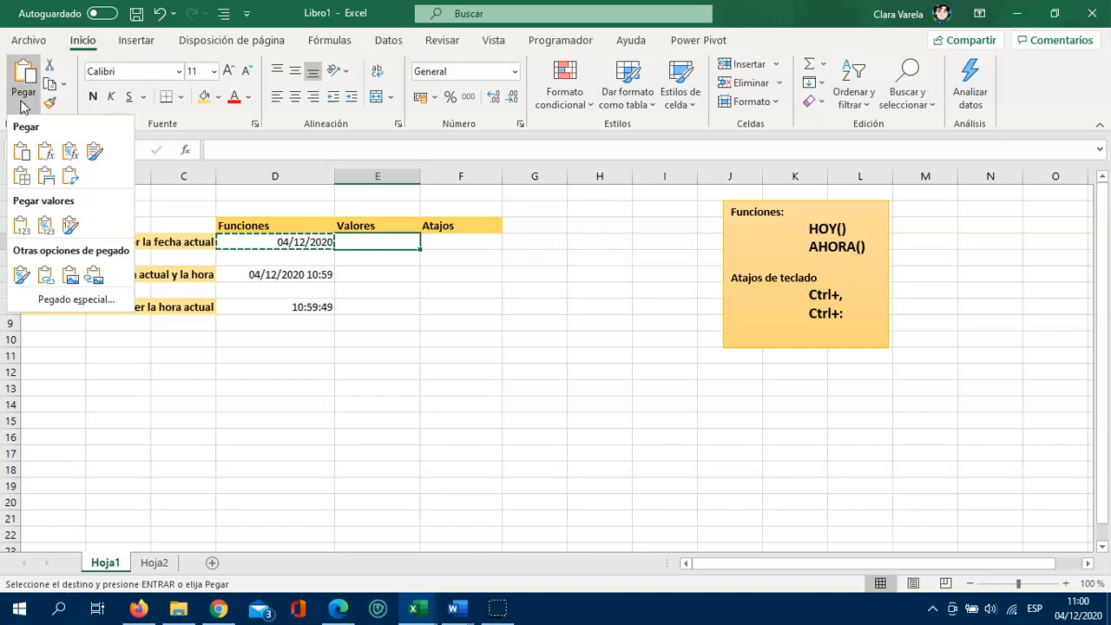
left_click(45, 228)
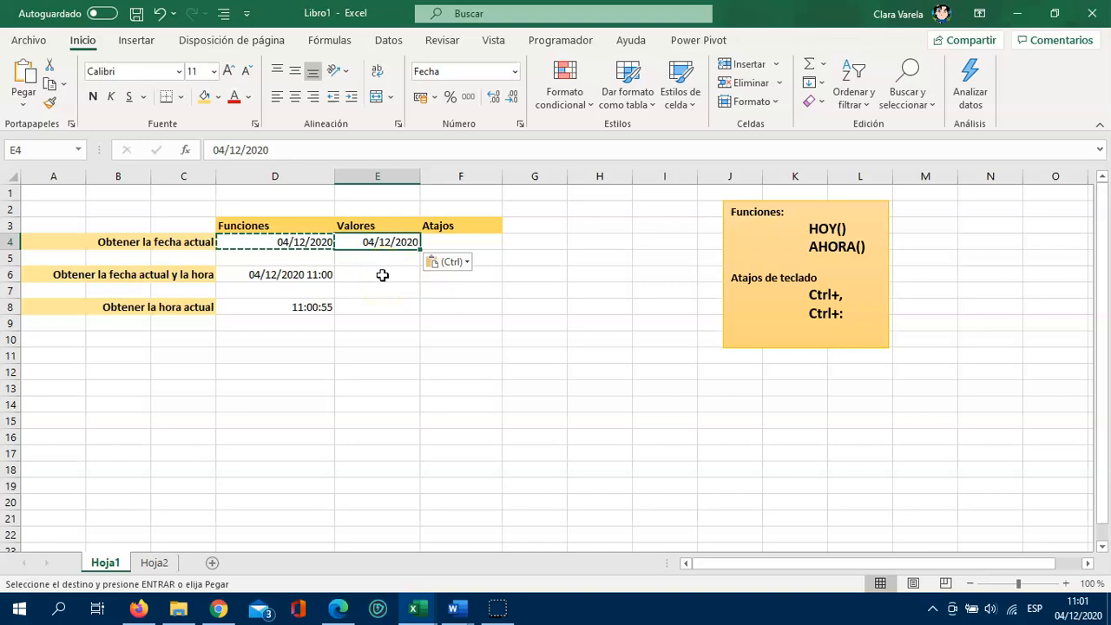
Copy D6 into E6 as a value with its number format, and widen column E to fit the date and time
left_click(296, 277)
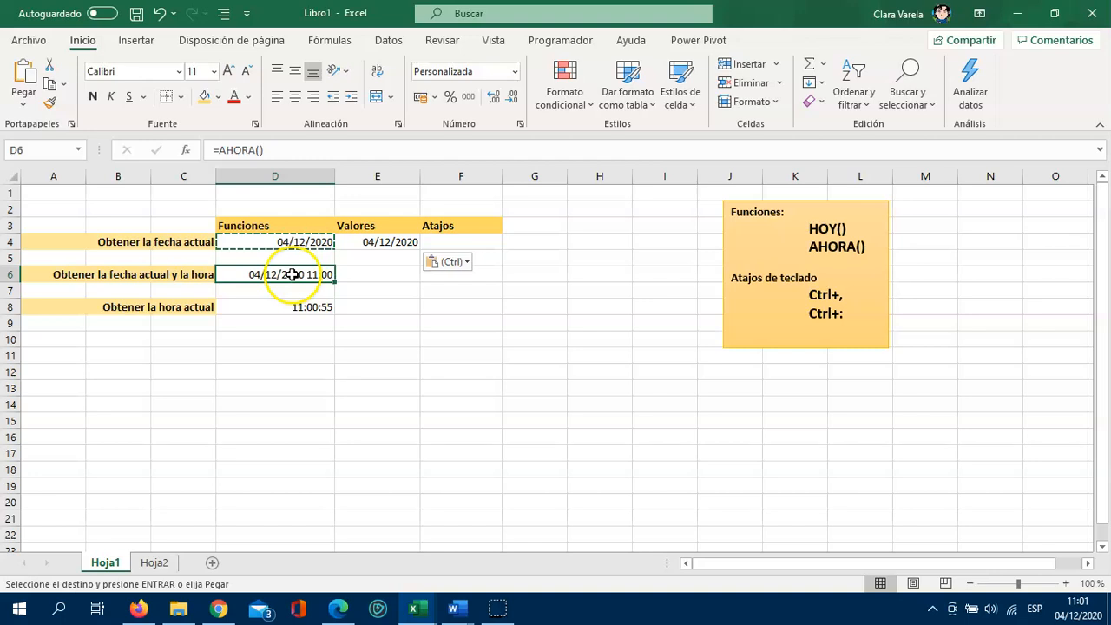
key("ctrl+c")
left_click(382, 271)
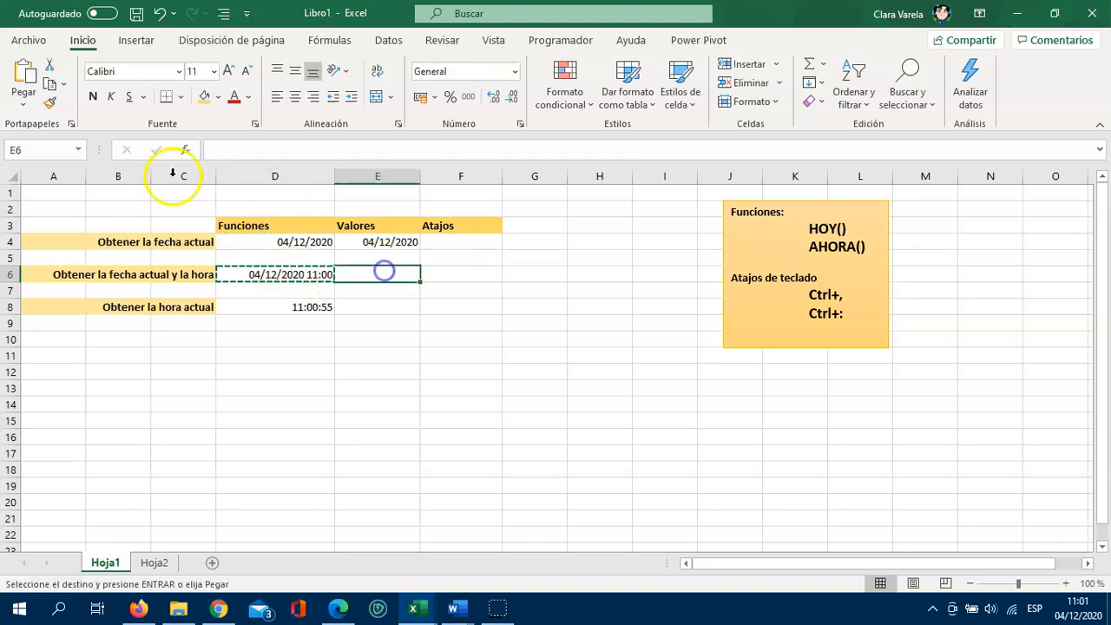
left_click(23, 105)
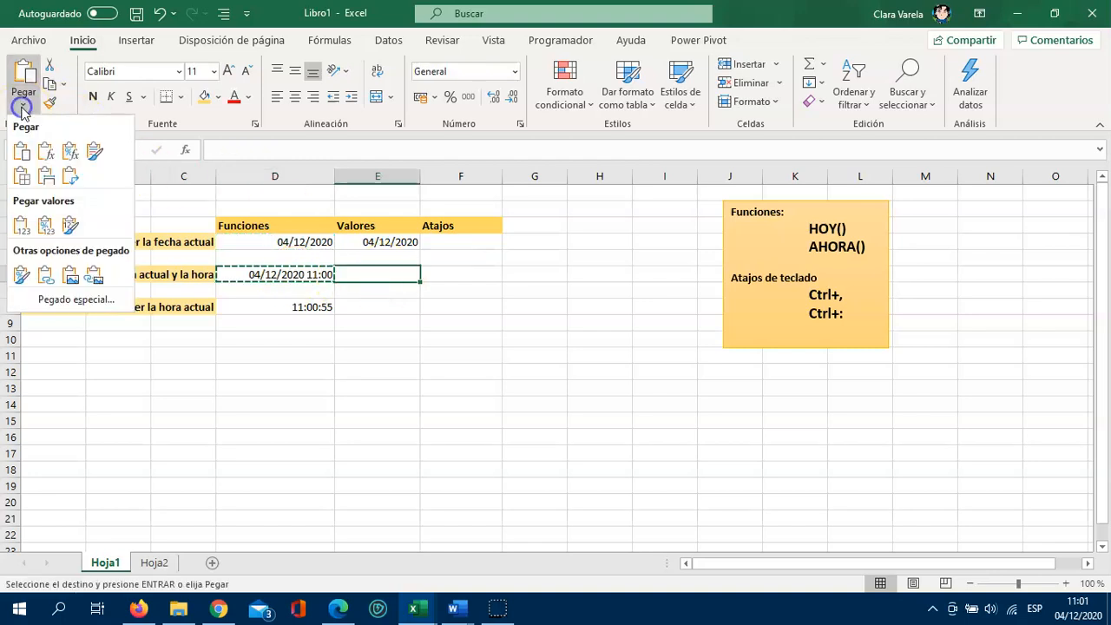
left_click(48, 227)
left_click_drag(420, 178, 443, 178)
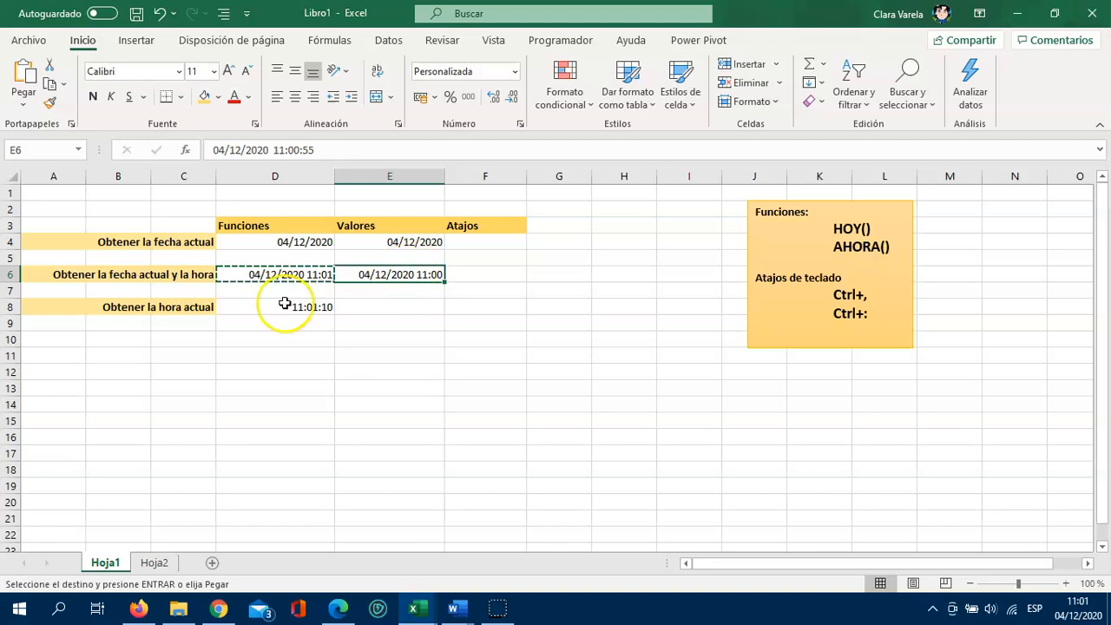
left_click(304, 276)
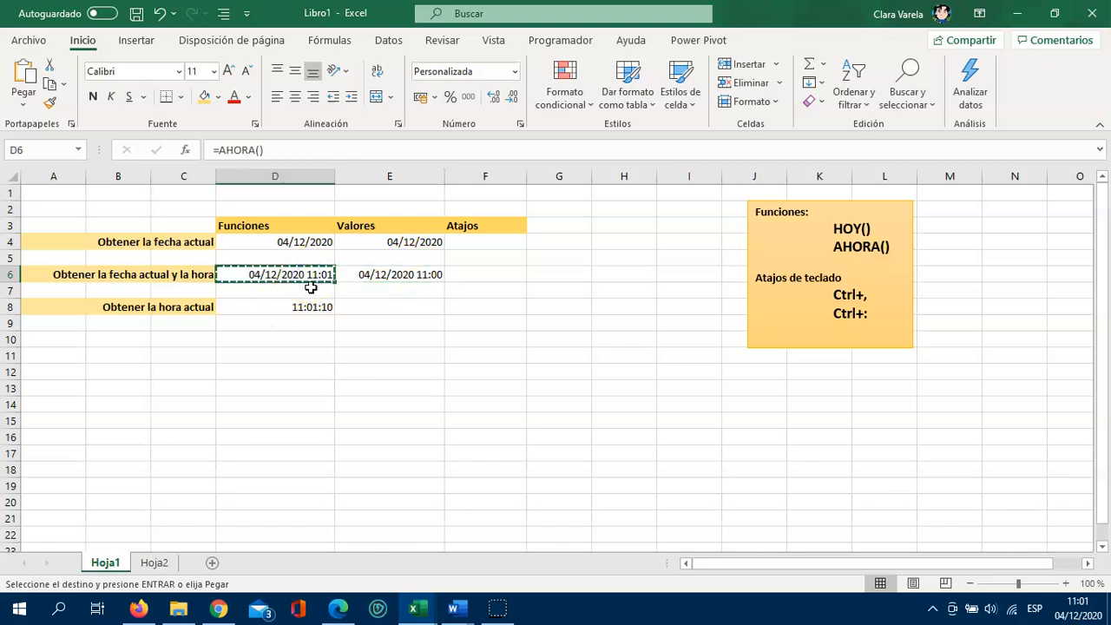
left_click(404, 276)
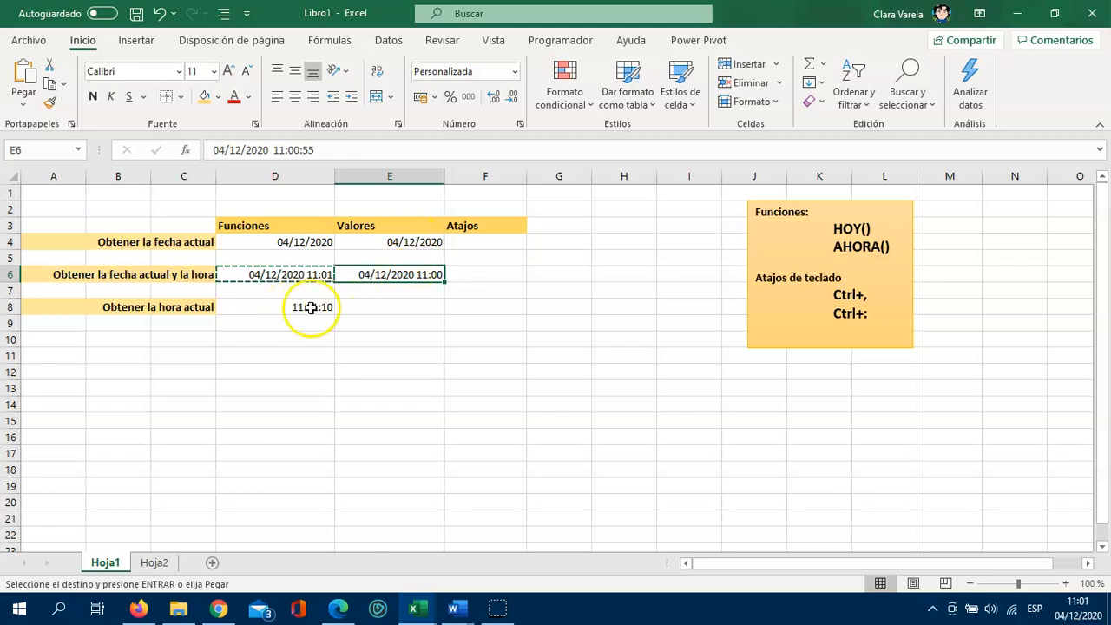
Enter the formula =E6-E4 in cell E8 to obtain the time from the pasted values
left_click(404, 306)
type("=")
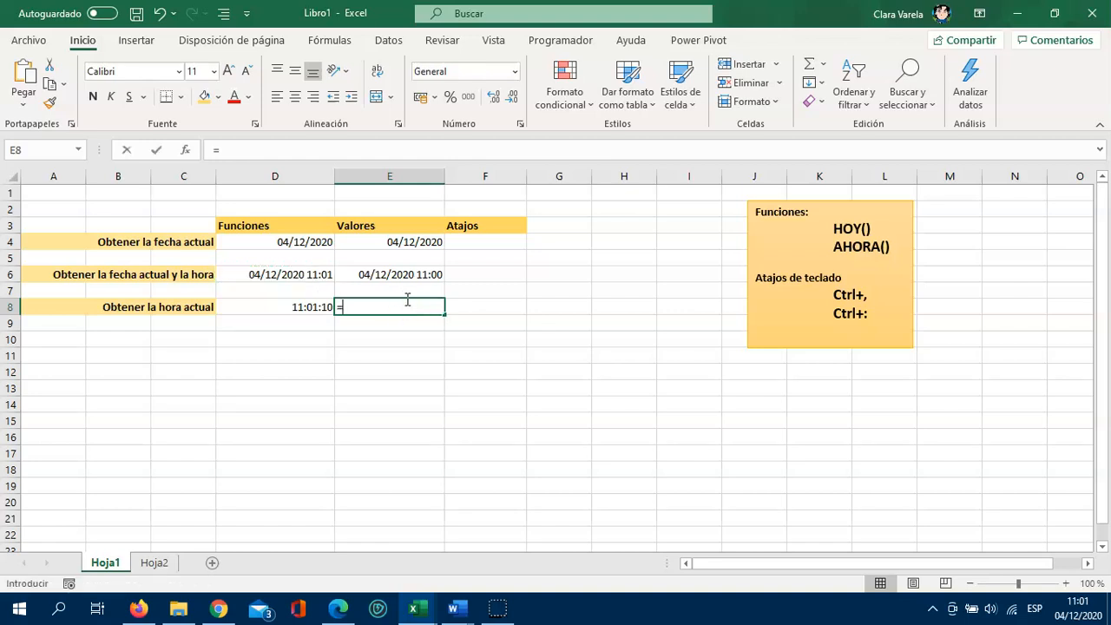
left_click(404, 275)
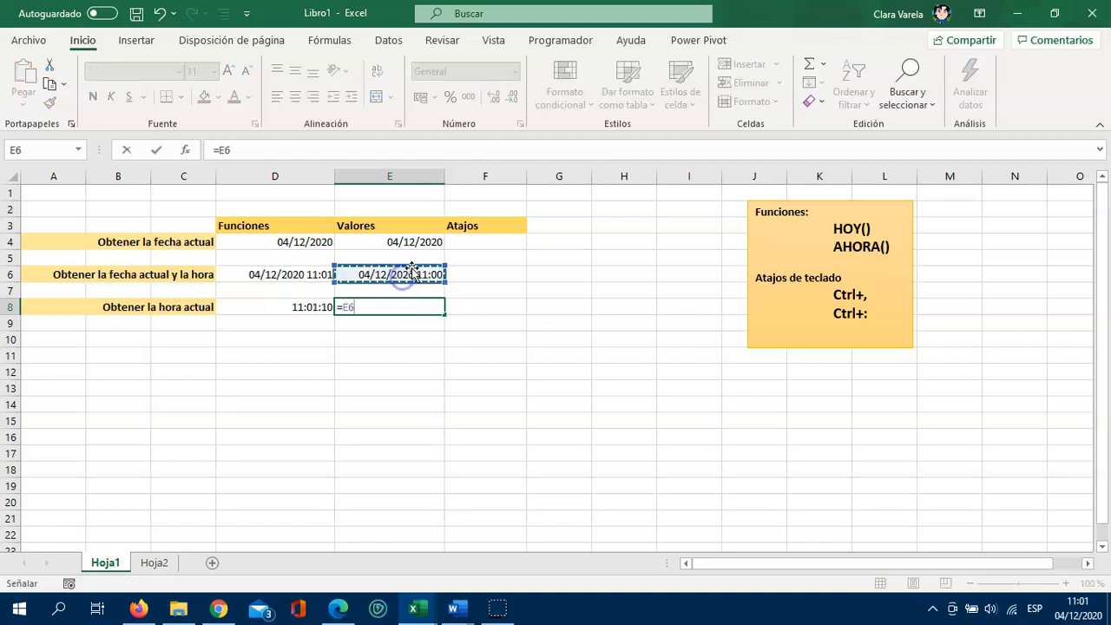
type("-")
left_click(404, 240)
key("Return")
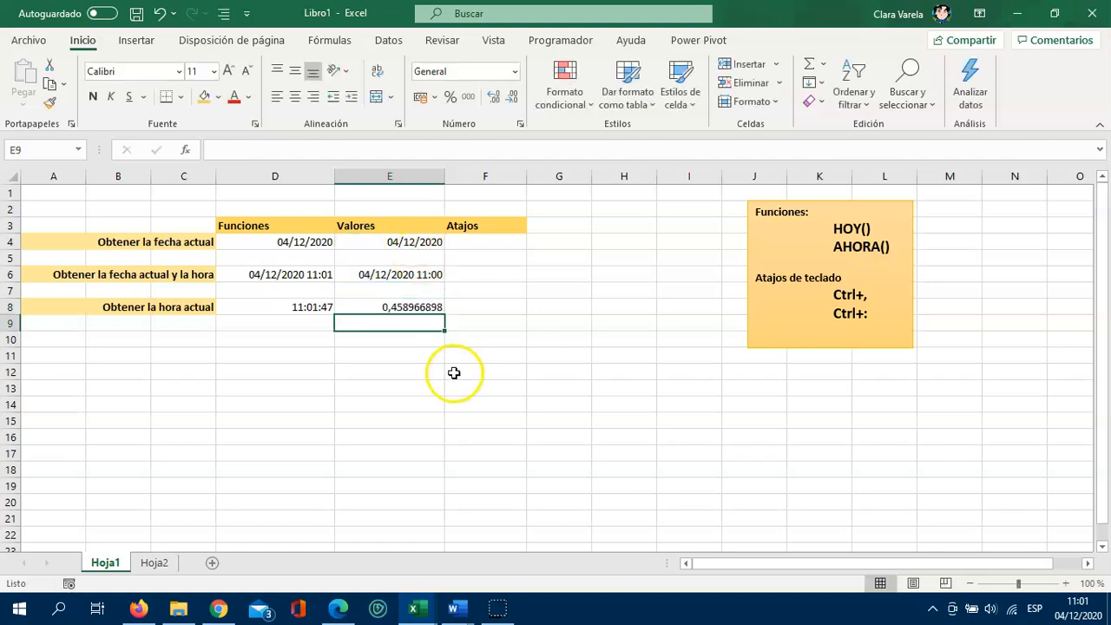
Apply the Hora number format to the subtraction result in cell E8
left_click(427, 306)
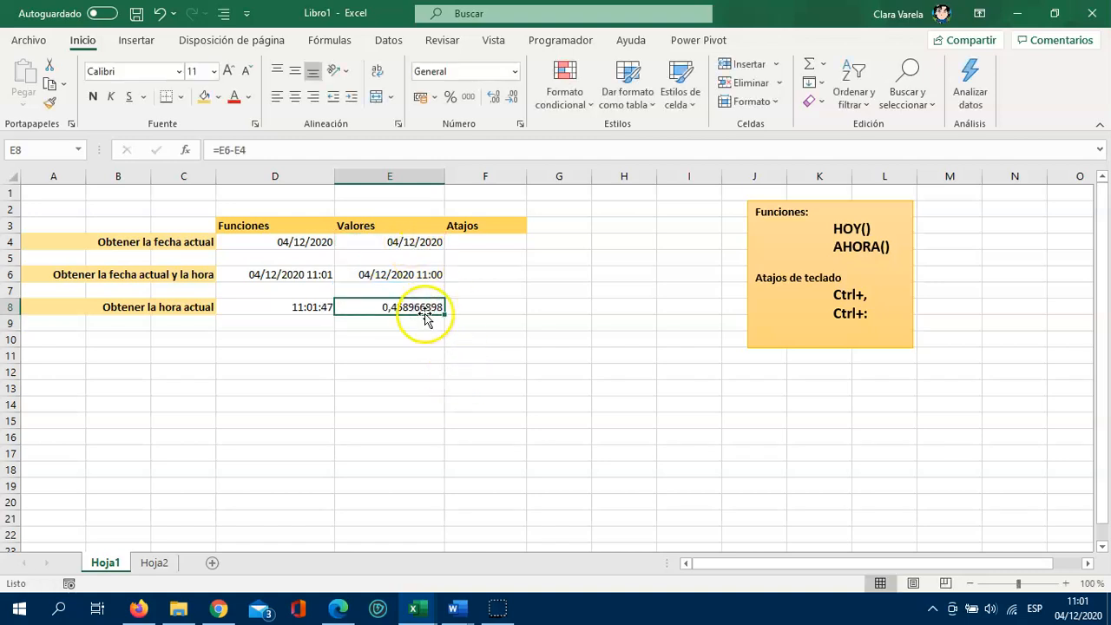
left_click(512, 71)
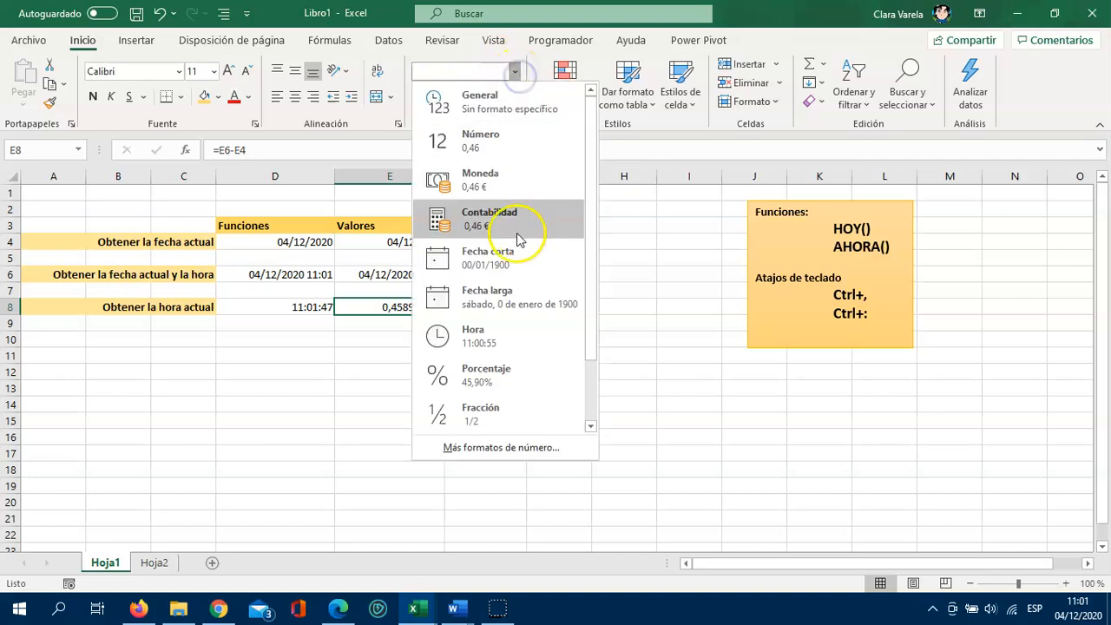
left_click(521, 355)
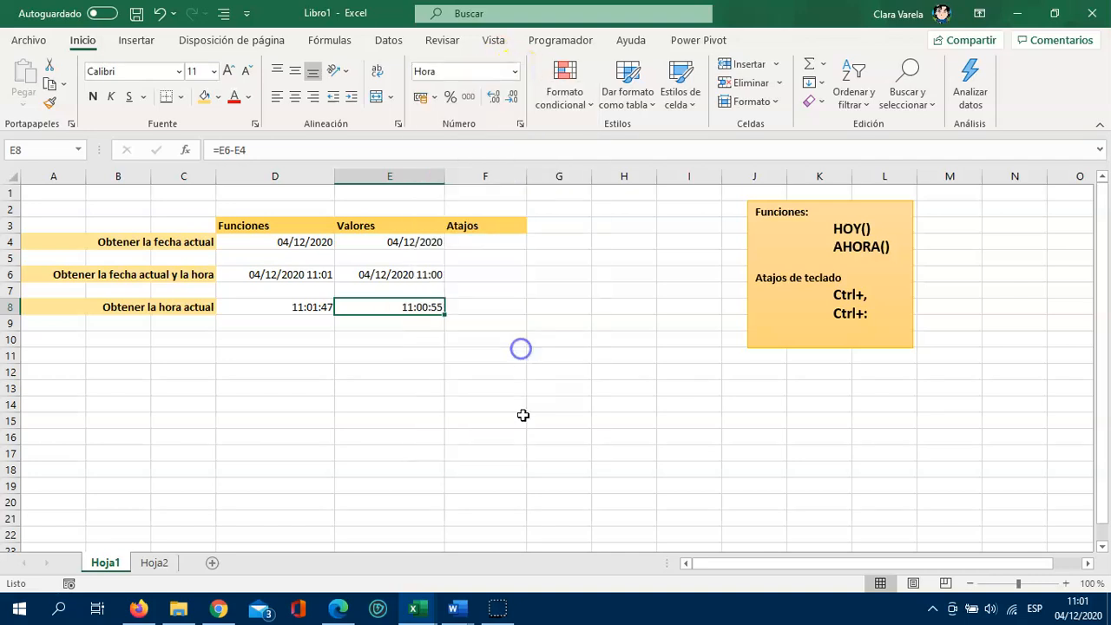
left_click(422, 310)
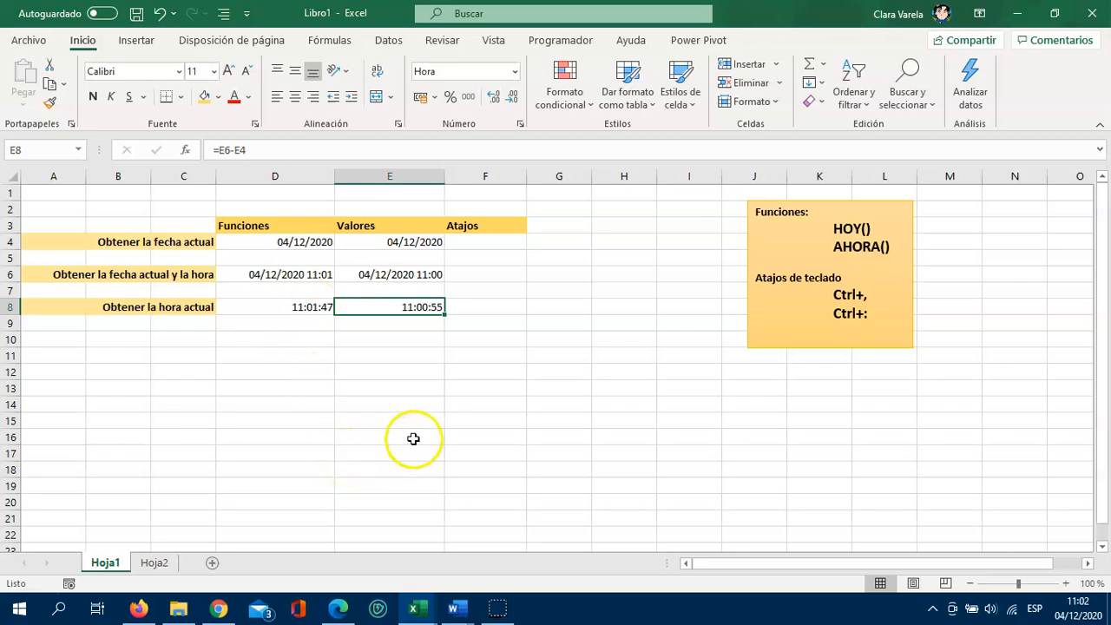
left_click(283, 241)
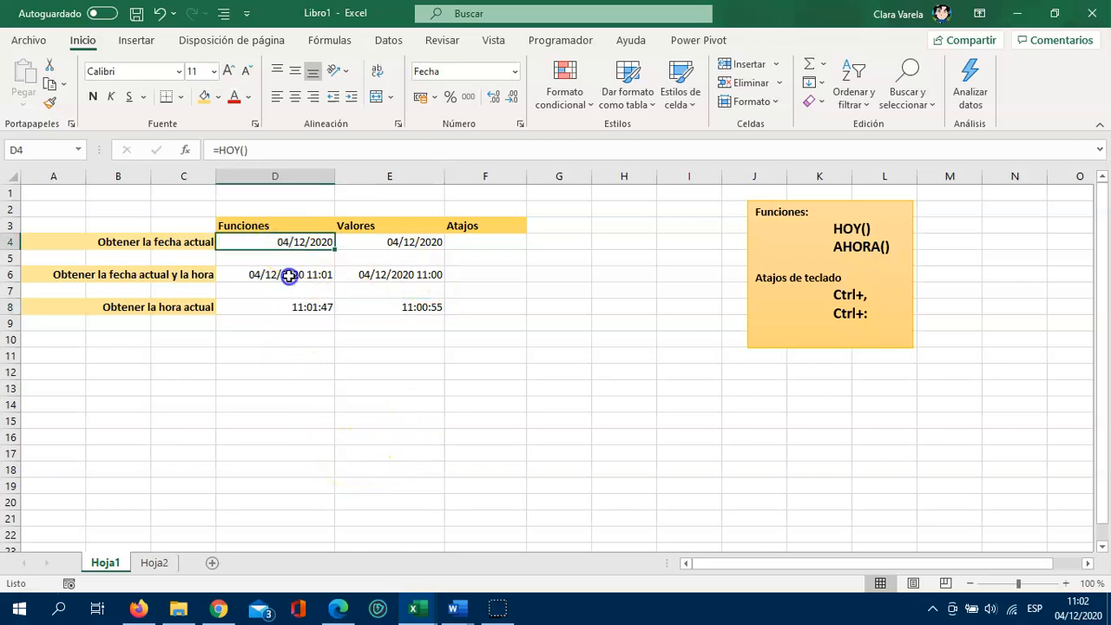
left_click(289, 275)
left_click(365, 243)
left_click(375, 275)
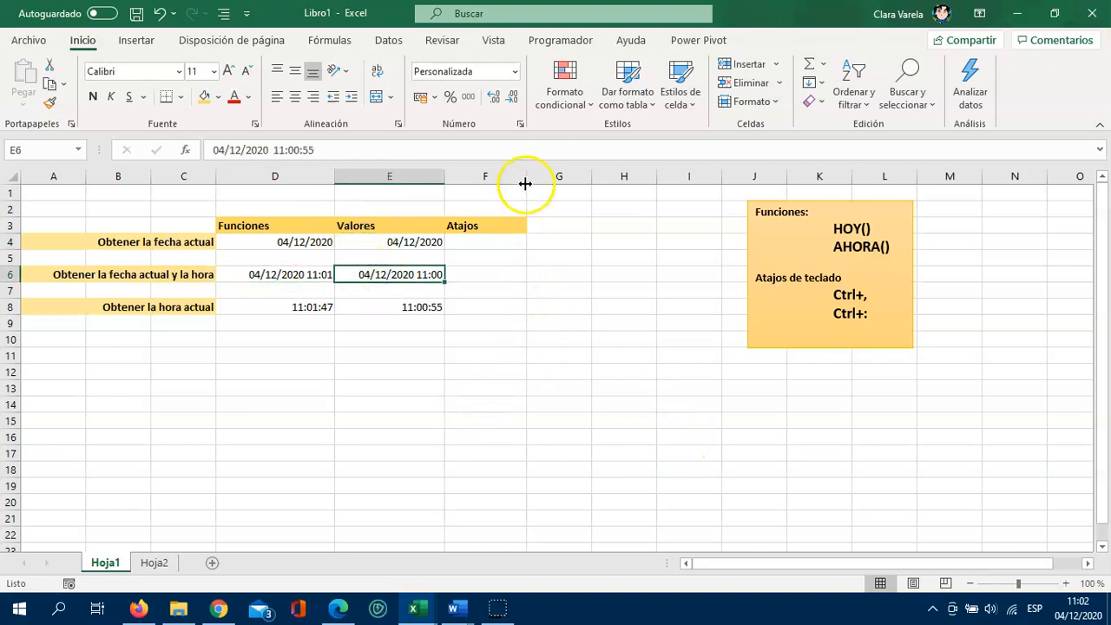
Widen column F and insert the current date as a fixed value in cell F4 under Atajos
left_click_drag(527, 177, 573, 177)
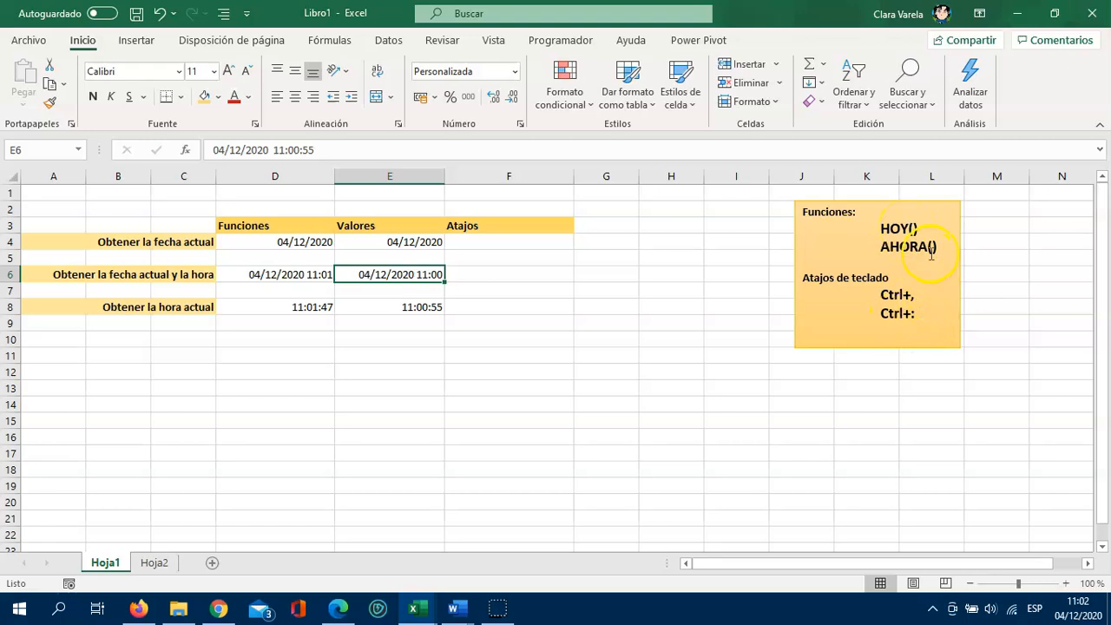
left_click(494, 240)
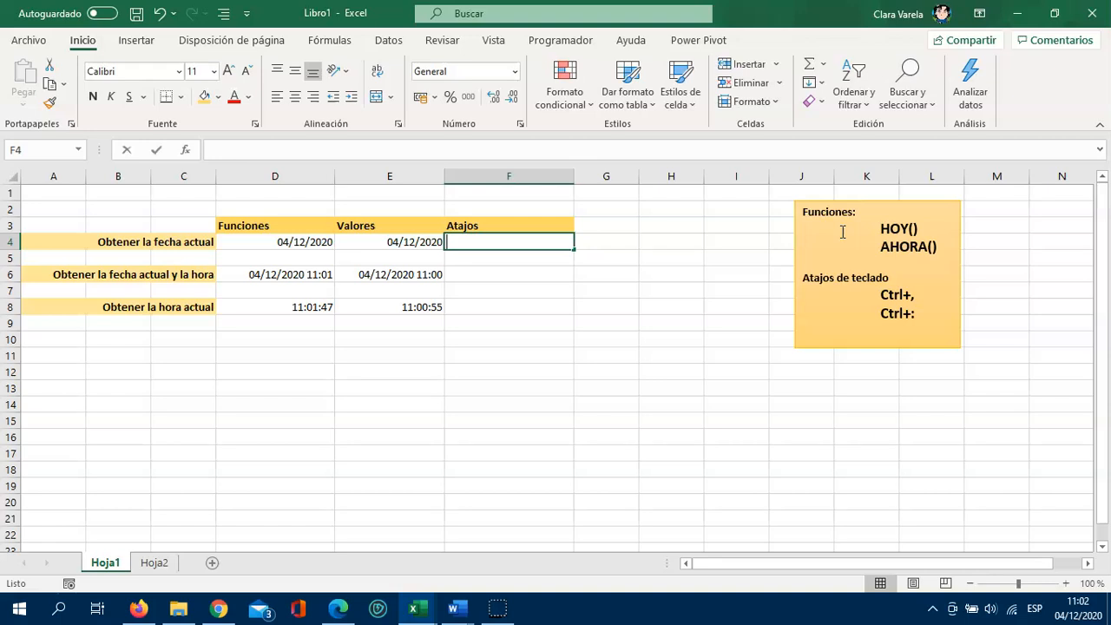
key("ctrl+comma")
key("Return")
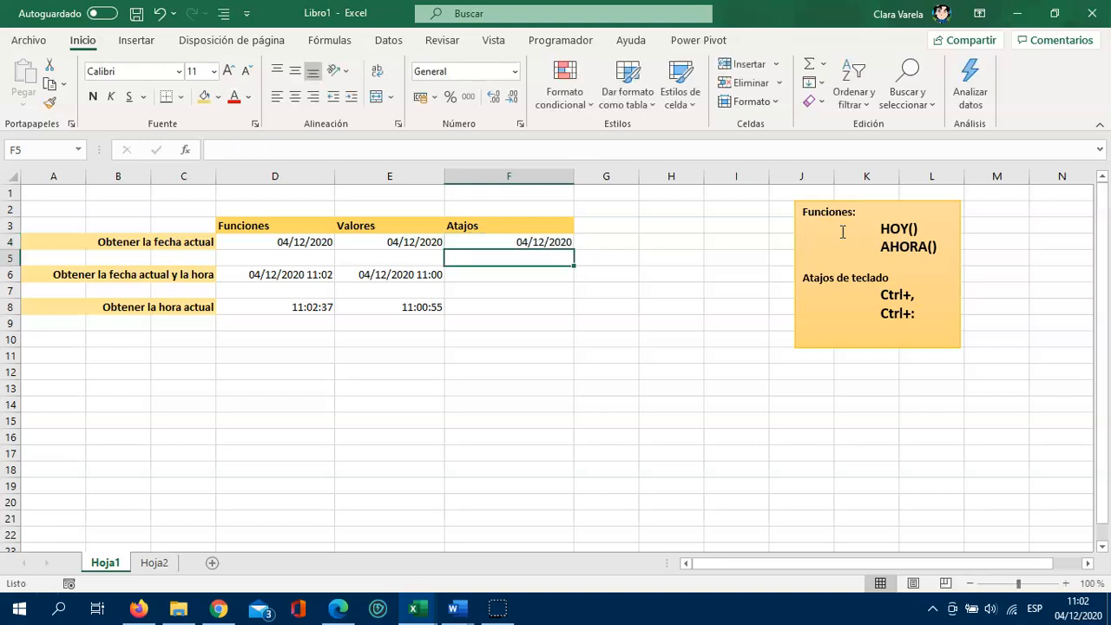
left_click(563, 244)
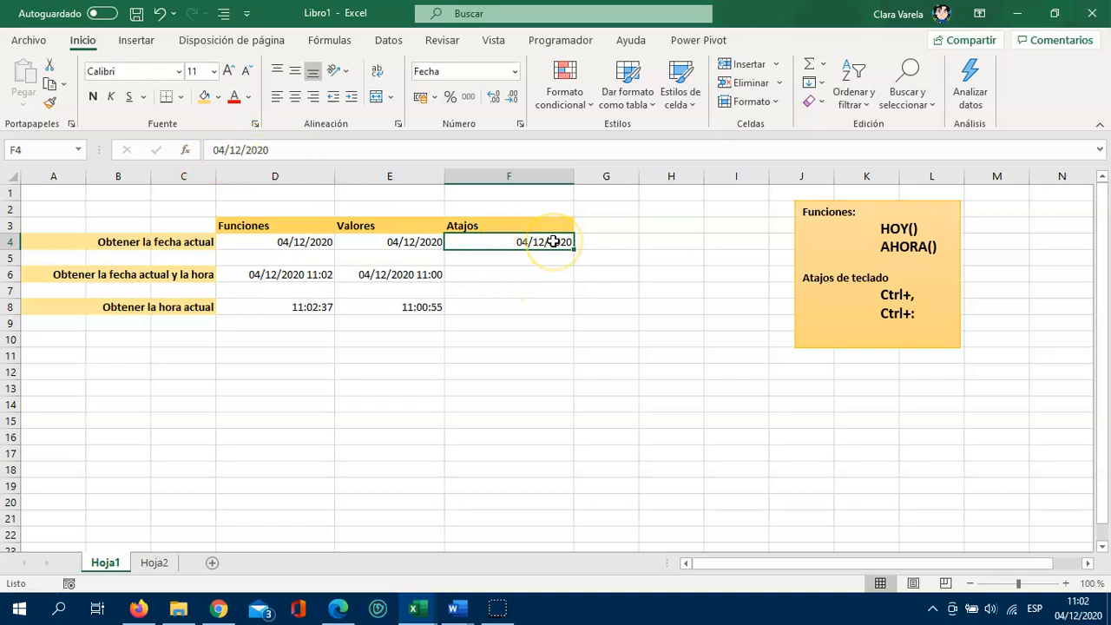
Insert the current time as a fixed value in cell F6 and move it to F8
left_click(533, 273)
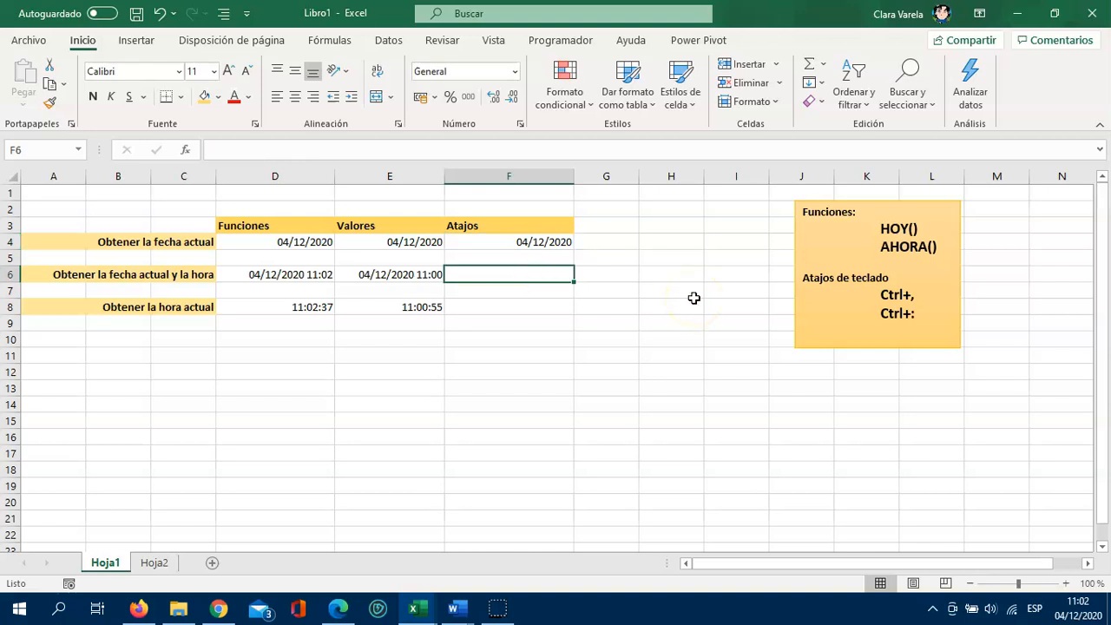
key("ctrl+shift+period")
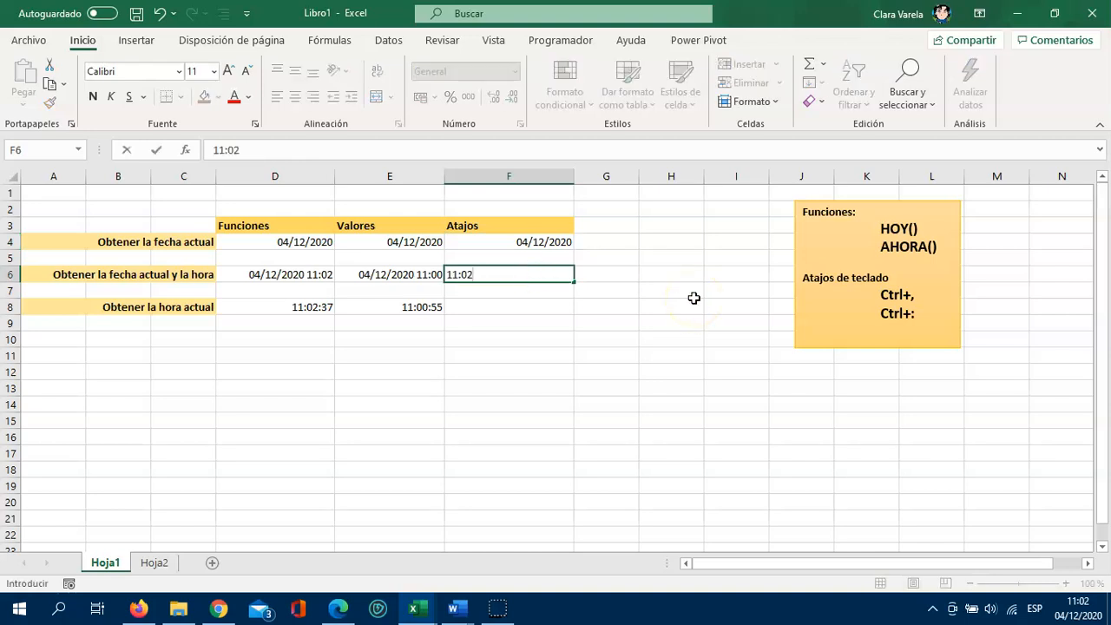
key("Return")
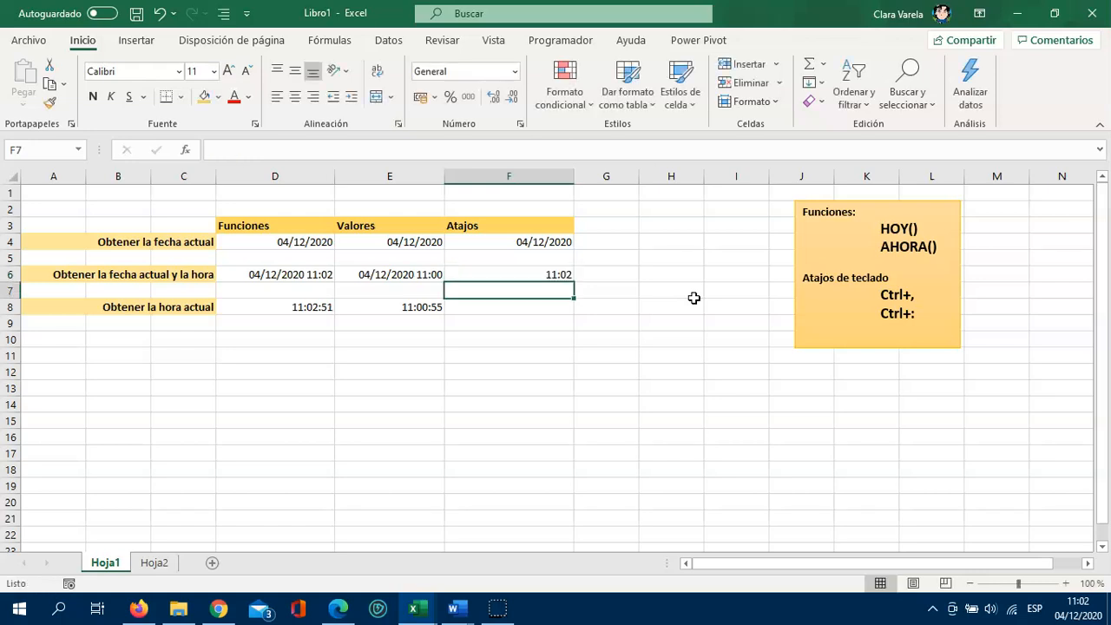
left_click(554, 274)
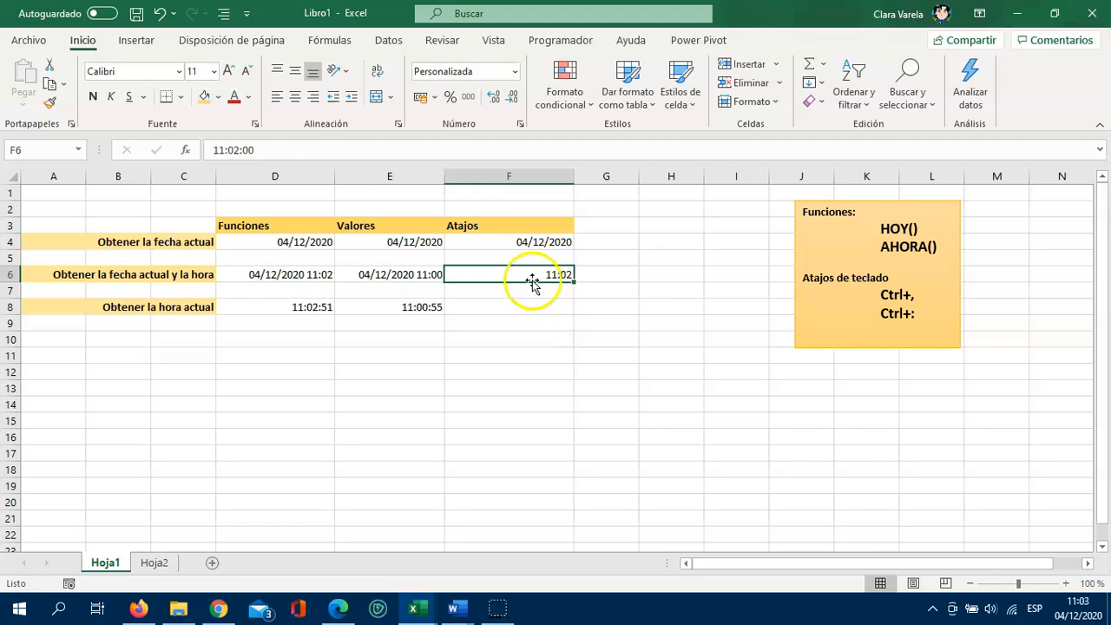
left_click_drag(531, 282, 532, 308)
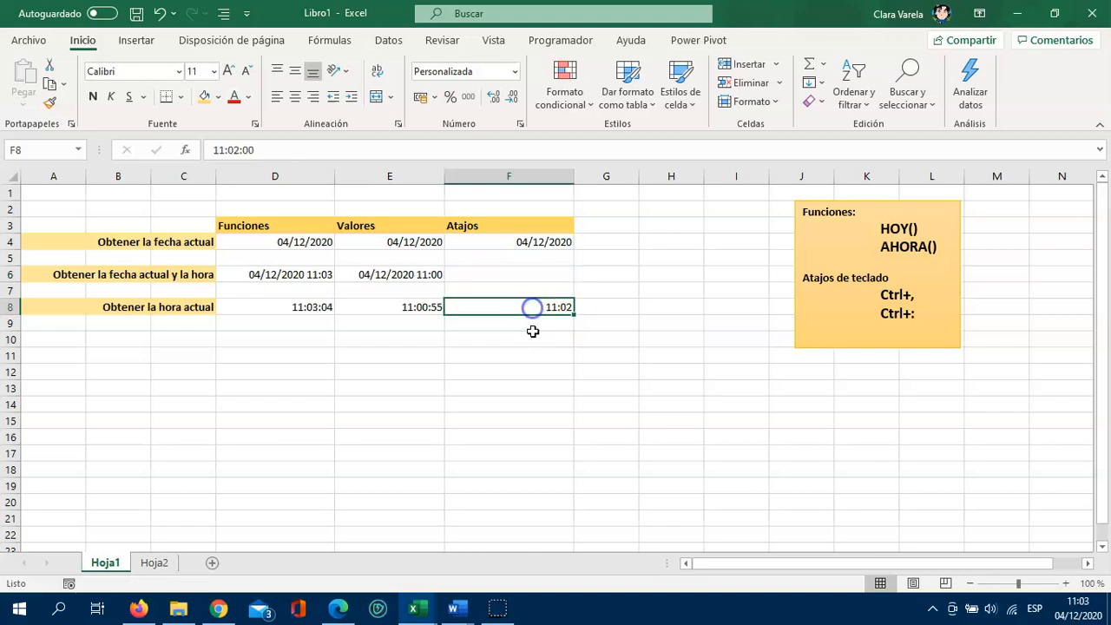
Insert the current date and time together as a fixed value in cell F6 under Atajos
left_click(523, 278)
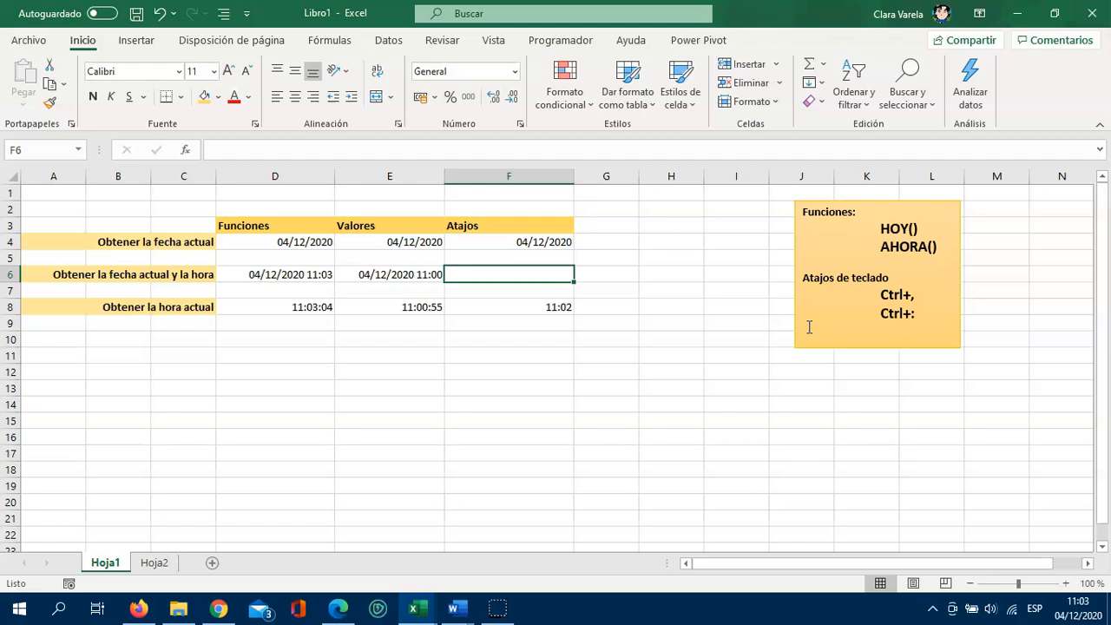
key("ctrl+comma")
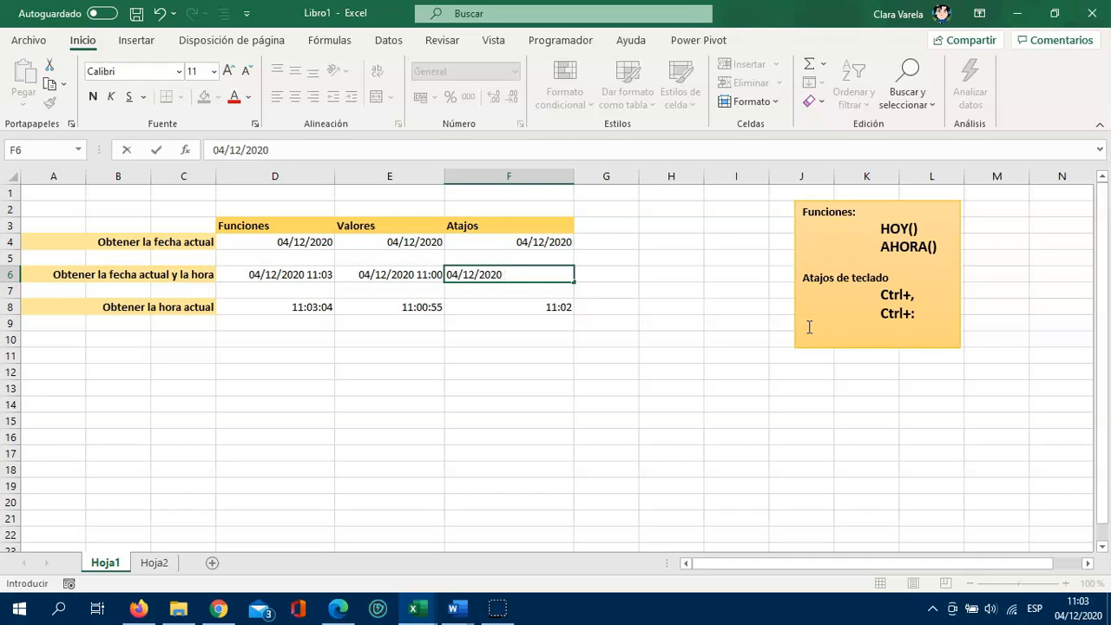
key("Return")
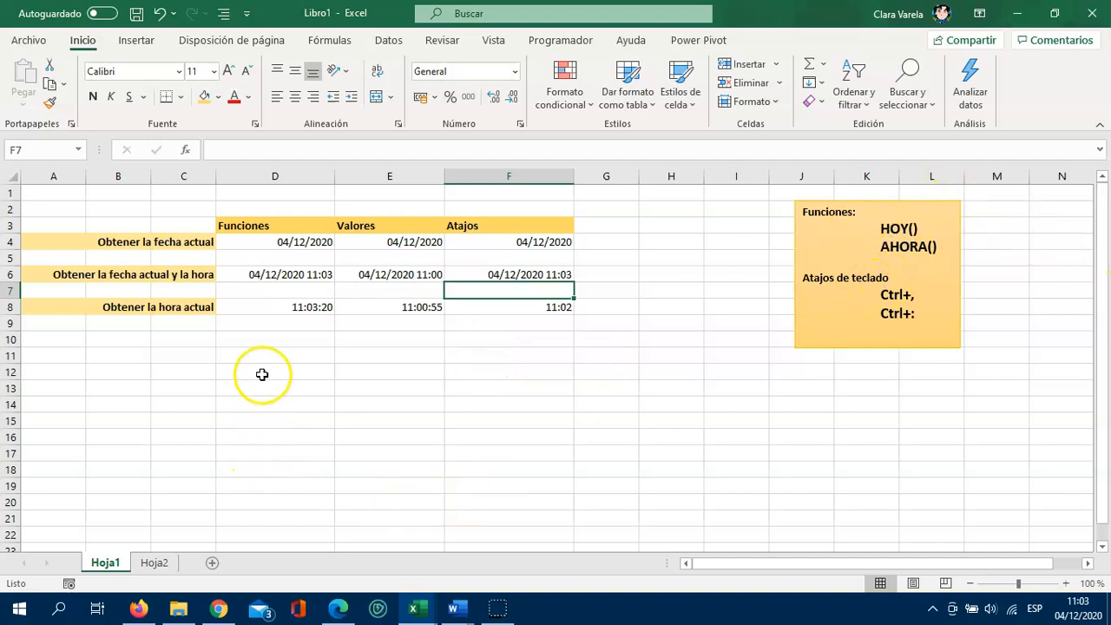
left_click(153, 565)
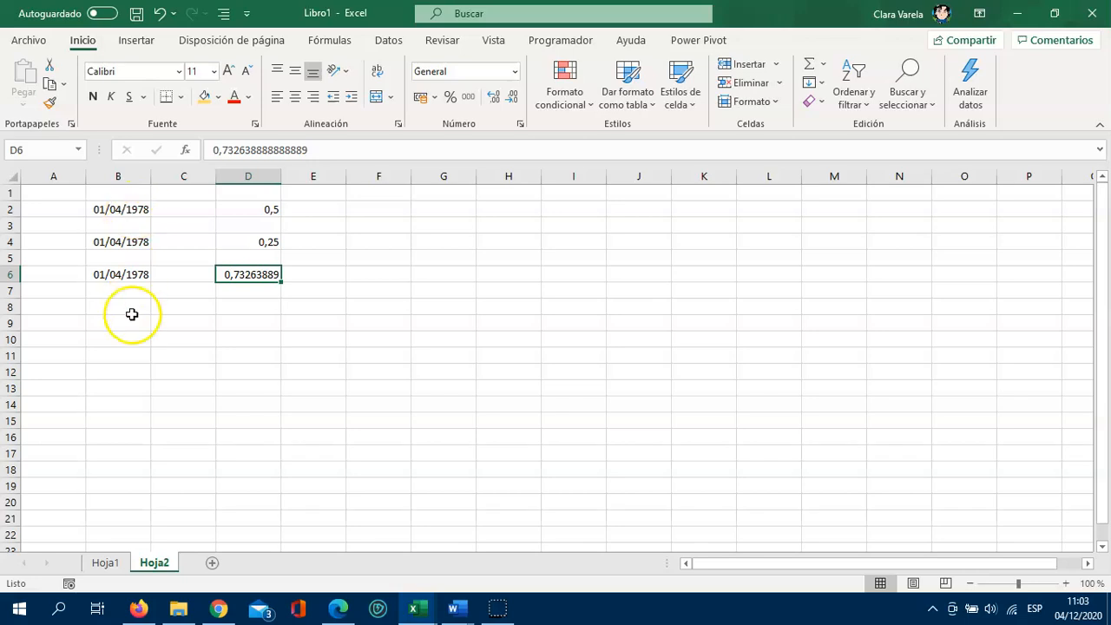
left_click(124, 563)
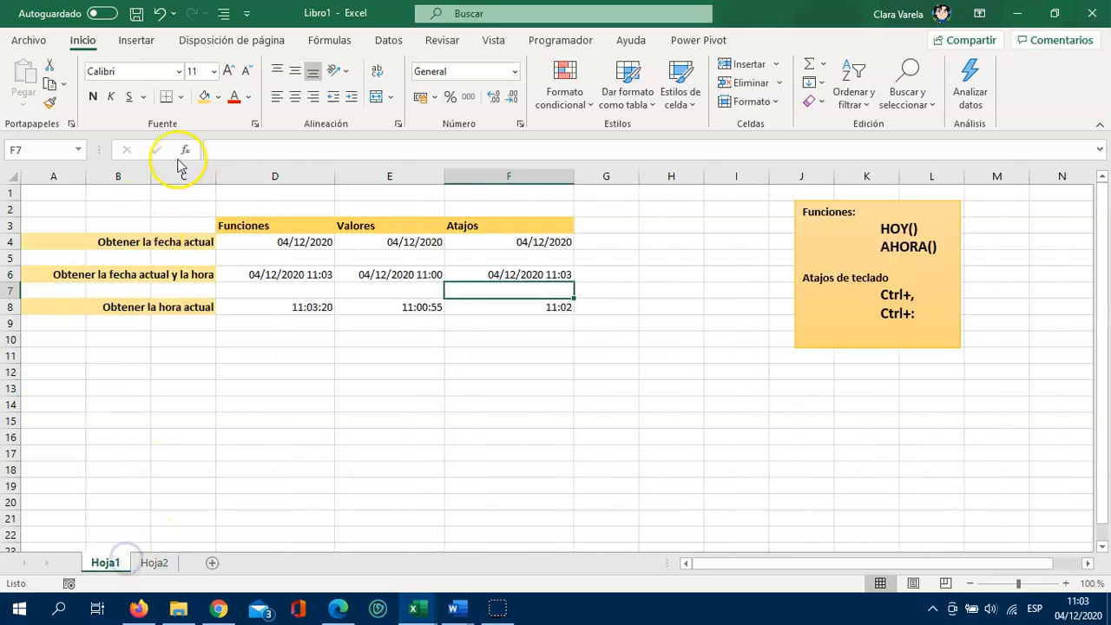
Try to insert the AÑO date function without an argument in cell D13, and clear the formula from the cell
left_click(239, 385)
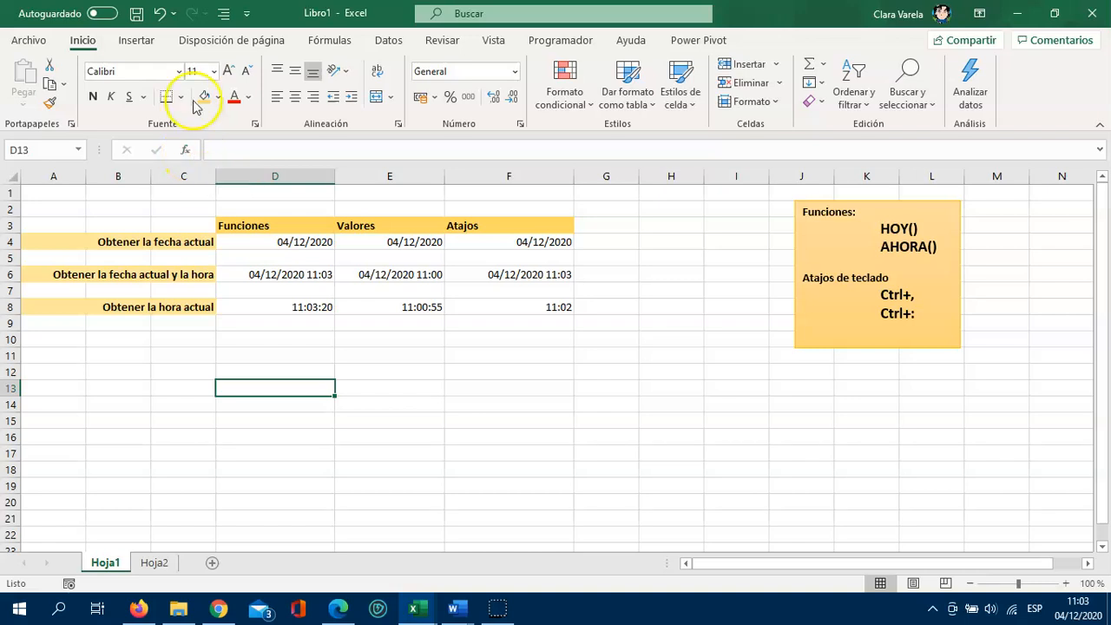
left_click(329, 41)
left_click(239, 104)
left_click(213, 149)
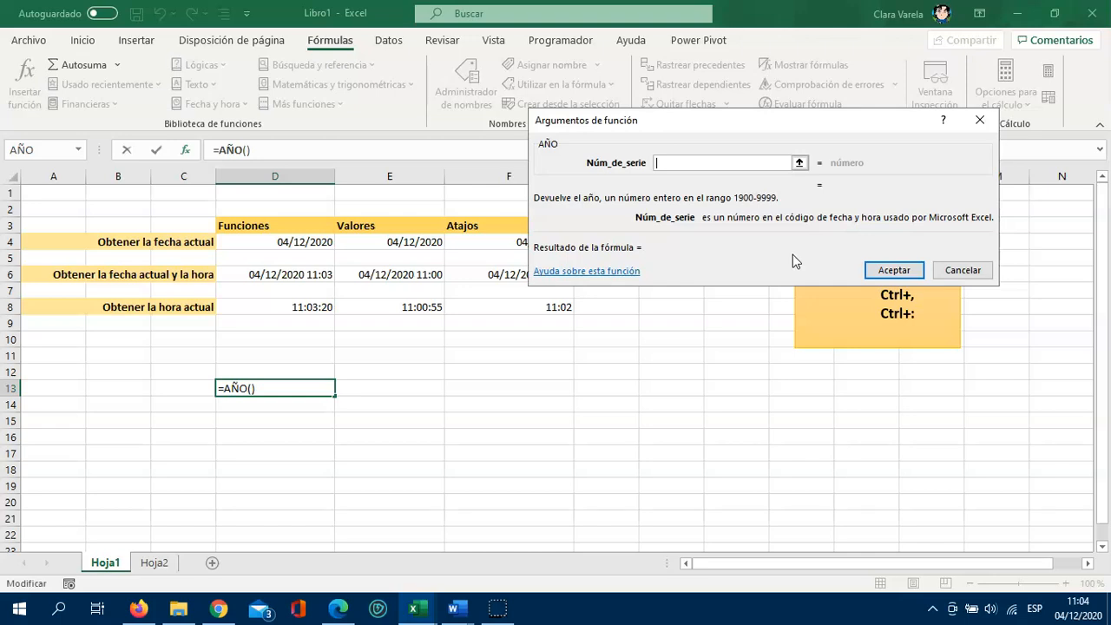
left_click(919, 273)
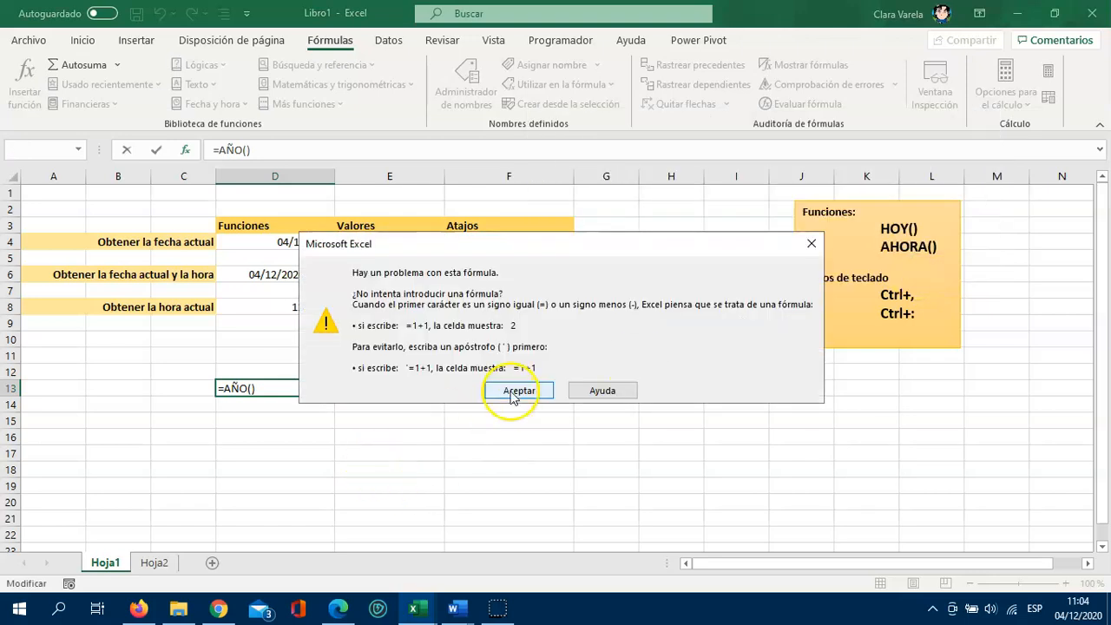
left_click(513, 391)
key("Return")
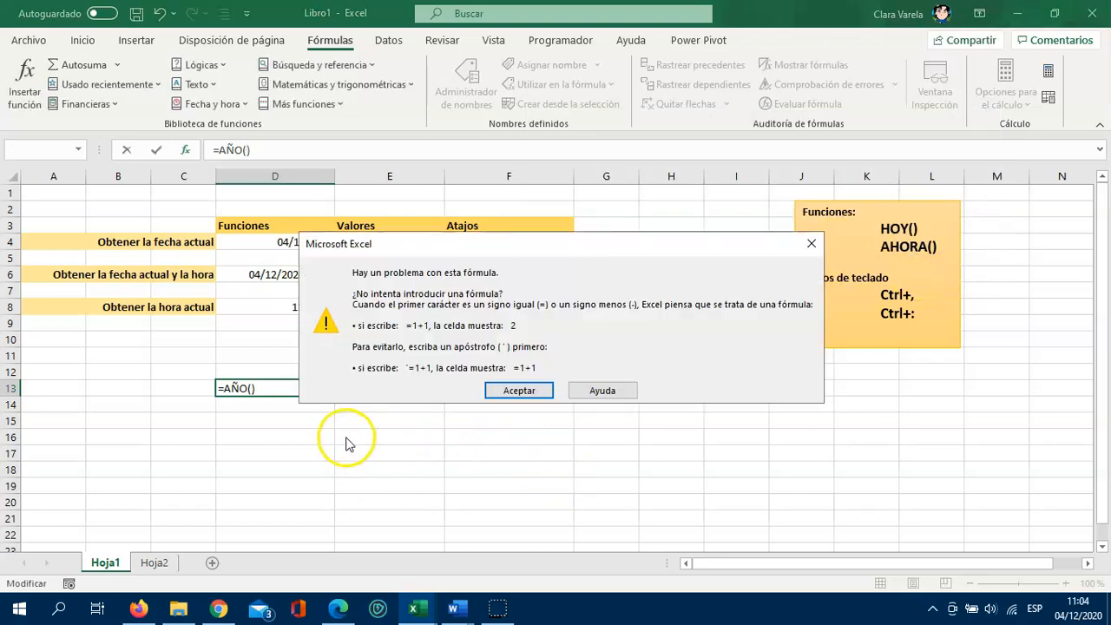
left_click(501, 389)
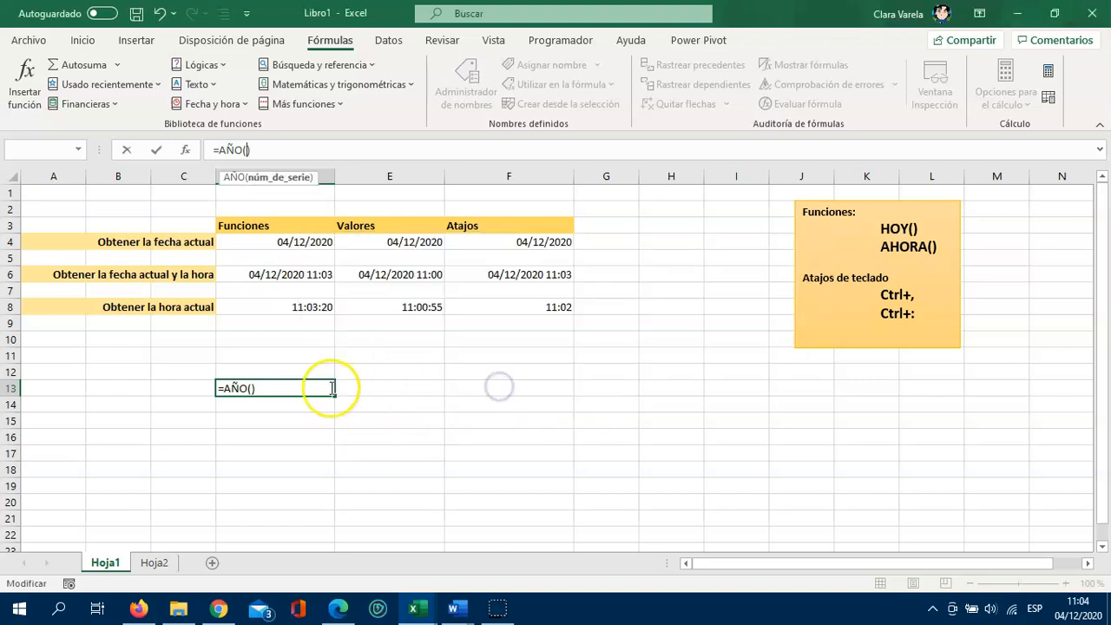
key("BackSpace")
key("BackSpace")
key("BackSpace")
key("BackSpace")
key("BackSpace")
left_click(290, 432)
left_click(307, 351)
left_click(467, 441)
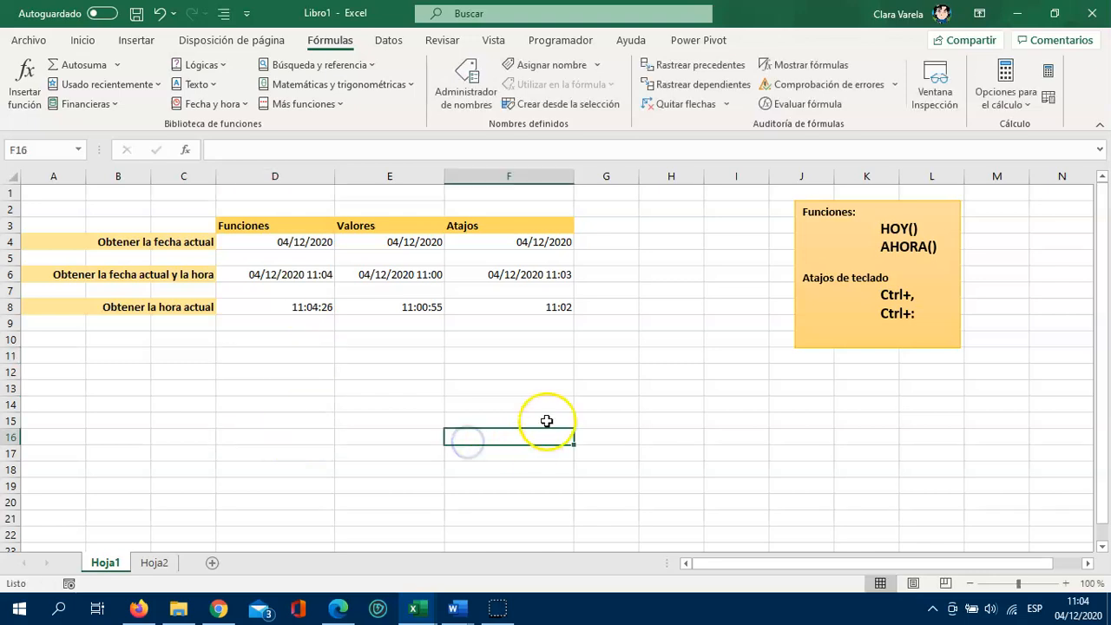